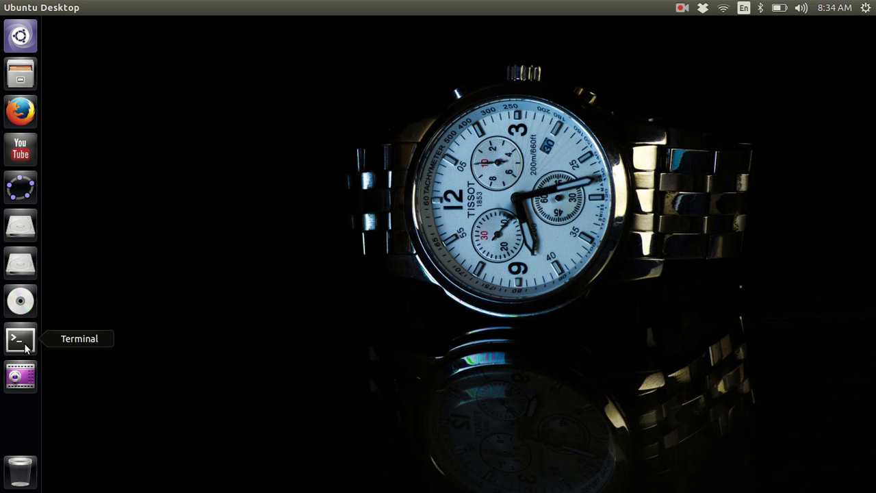
Open a terminal and list the home folder's contents to locate NSG2.1.jar
{"action": "left_click", "coordinate": [30, 345]}
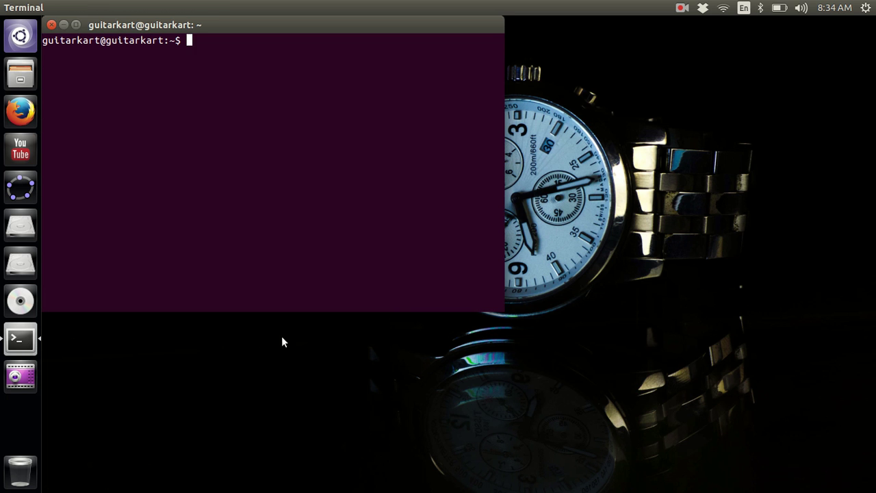
{"action": "type", "text": "ls"}
{"action": "key", "text": "Return"}
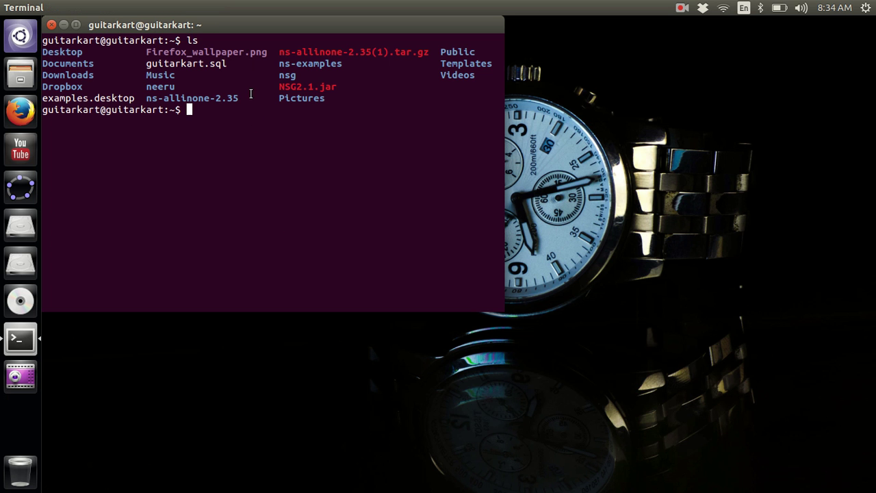
{"action": "left_click_drag", "start_coordinate": [280, 86], "coordinate": [344, 87]}
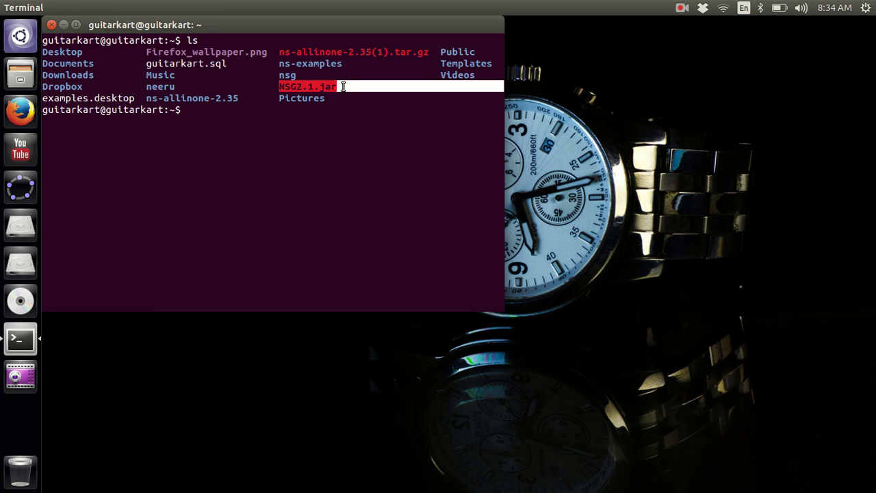
{"action": "left_click", "coordinate": [344, 86]}
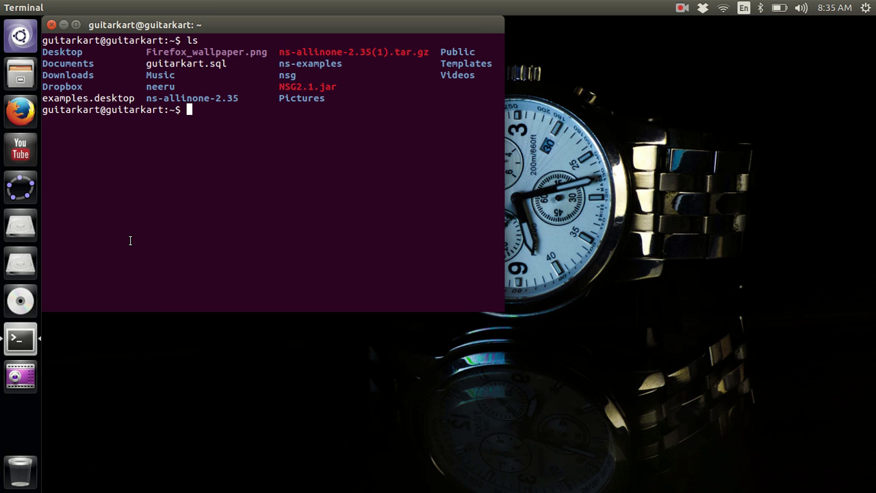
Launch the NSG2 scenario generator by running java -jar NSG2.1.jar
{"action": "type", "text": "java -jar N"}
{"action": "key", "text": "Tab"}
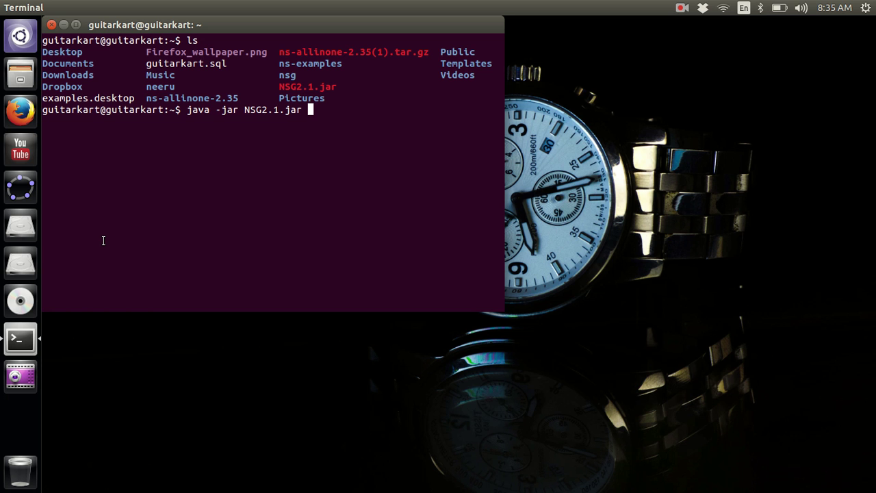
{"action": "key", "text": "Return"}
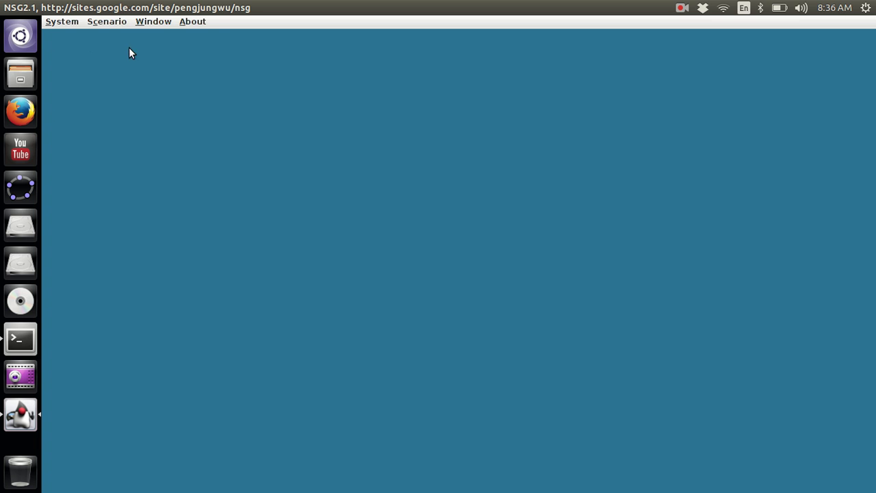
Create a new wired scenario and place six single nodes: two sources, two routers in the middle, and two destinations opposite the sources
{"action": "left_click", "coordinate": [99, 24]}
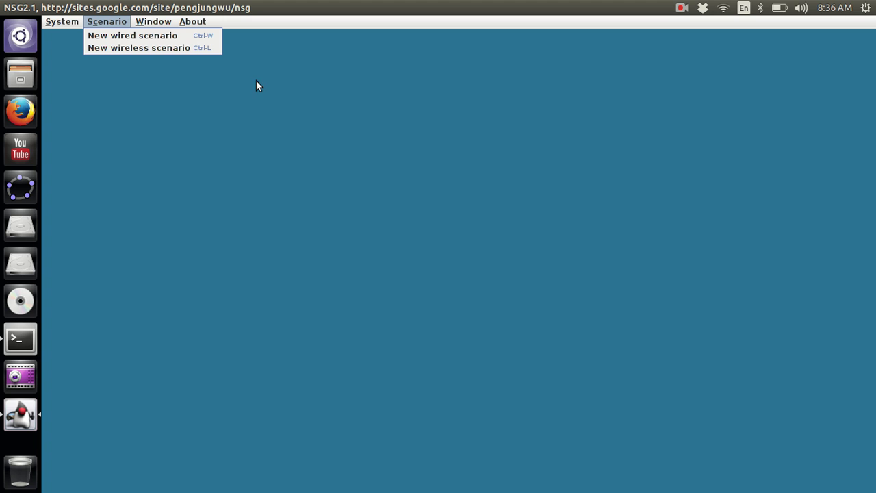
{"action": "left_click", "coordinate": [178, 39]}
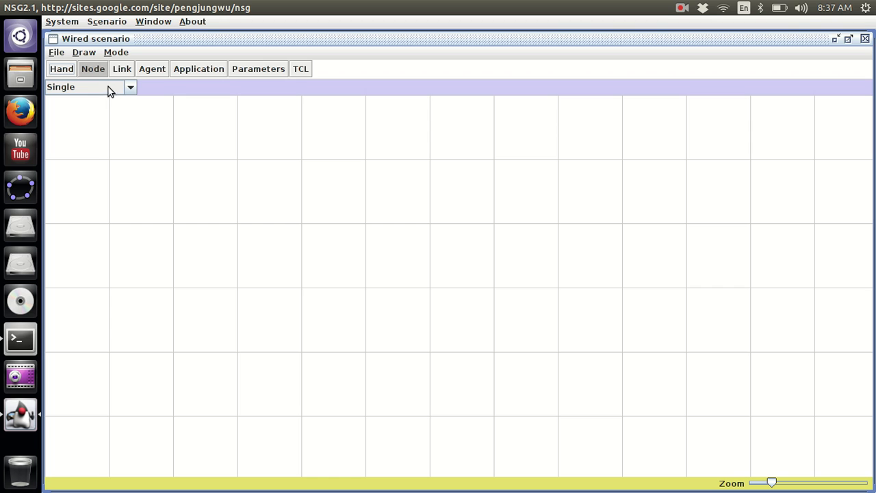
{"action": "left_click", "coordinate": [99, 71]}
{"action": "left_click", "coordinate": [202, 184]}
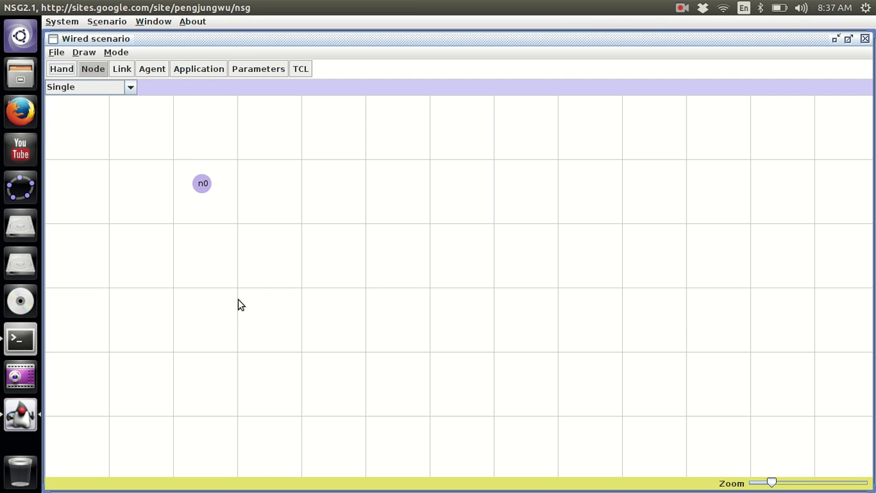
{"action": "left_click", "coordinate": [204, 309]}
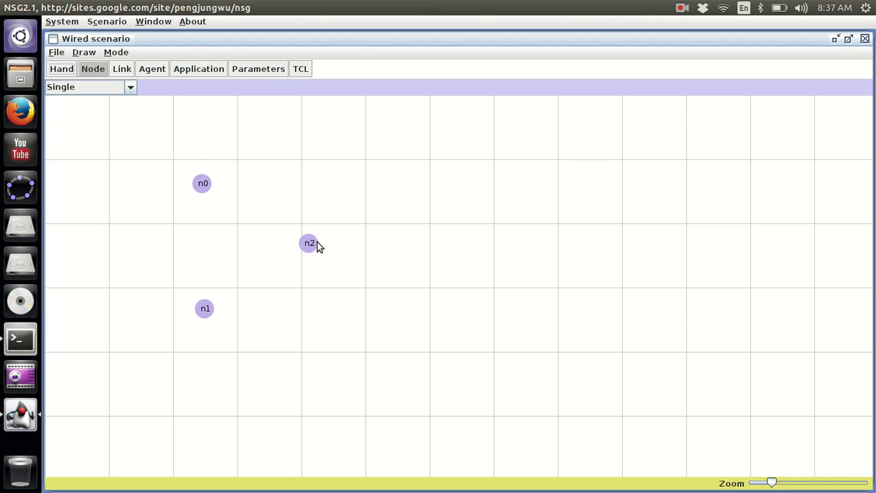
{"action": "left_click", "coordinate": [423, 242]}
{"action": "left_click", "coordinate": [510, 169]}
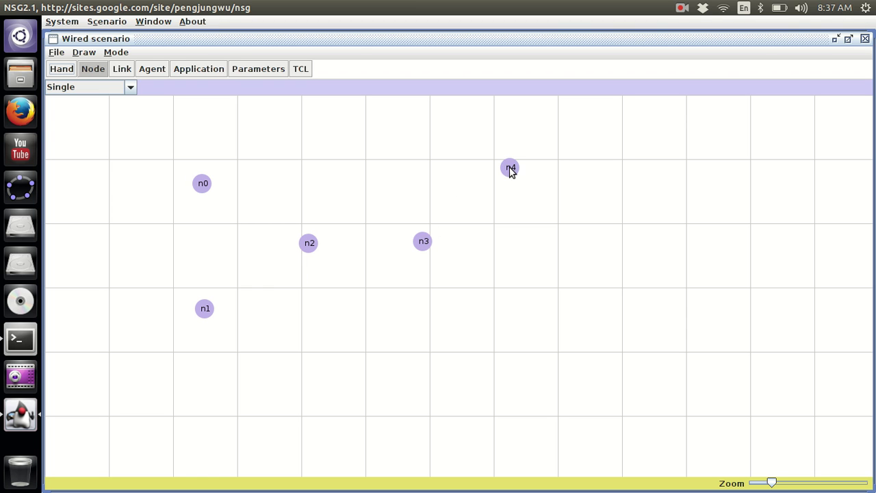
{"action": "left_click", "coordinate": [530, 320]}
Delete the extra node n6 beside node n0
{"action": "right_click", "coordinate": [205, 184]}
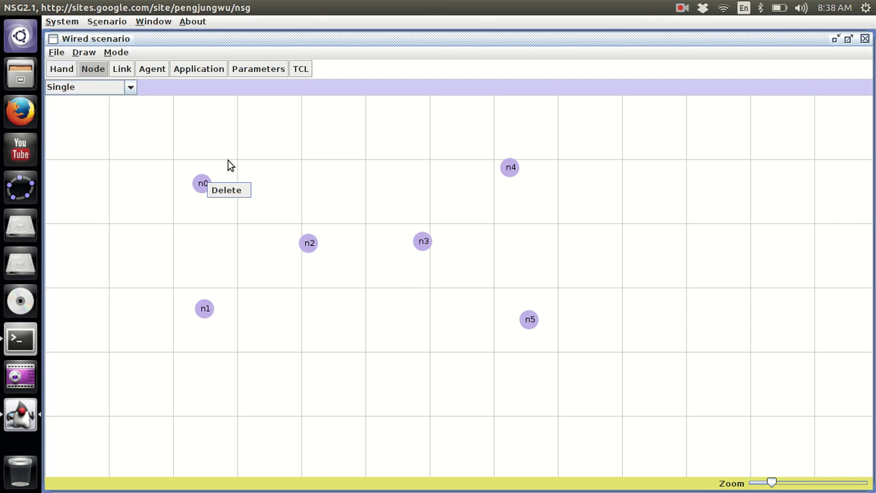
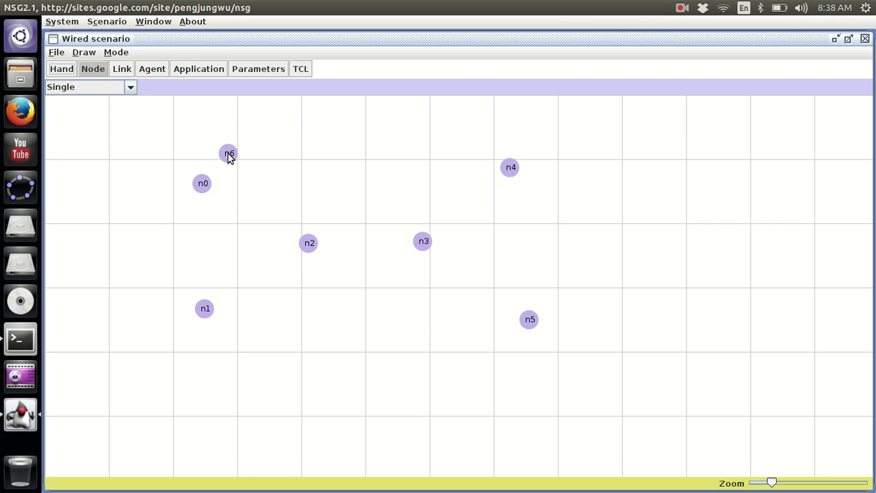
{"action": "right_click", "coordinate": [230, 163]}
{"action": "left_click", "coordinate": [236, 165]}
Draw a duplex link with a DropTail queue from node n0 to node n2
{"action": "left_click", "coordinate": [120, 71]}
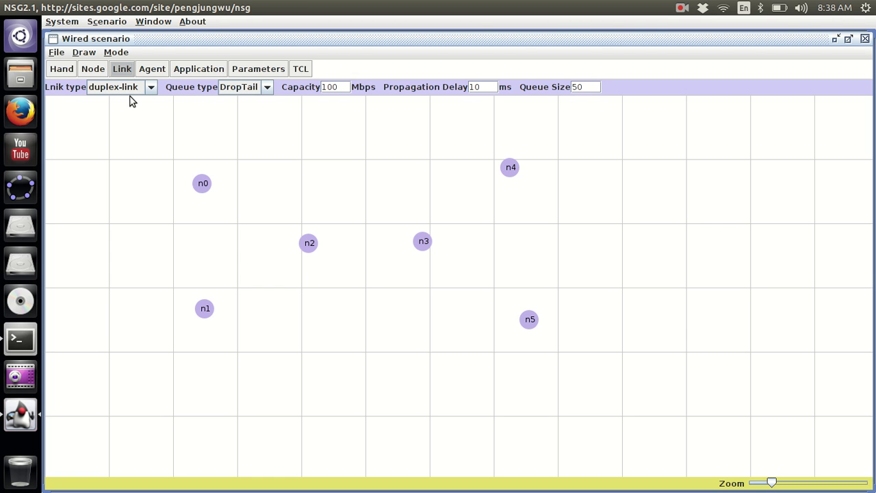
{"action": "left_click", "coordinate": [202, 184]}
{"action": "left_click", "coordinate": [308, 244]}
Draw 10 Mbps duplex links with DropTail queues of size 20 for n1 to n2, n2 to n3, n3 to n4, and n3 to n5
{"action": "left_click", "coordinate": [272, 91]}
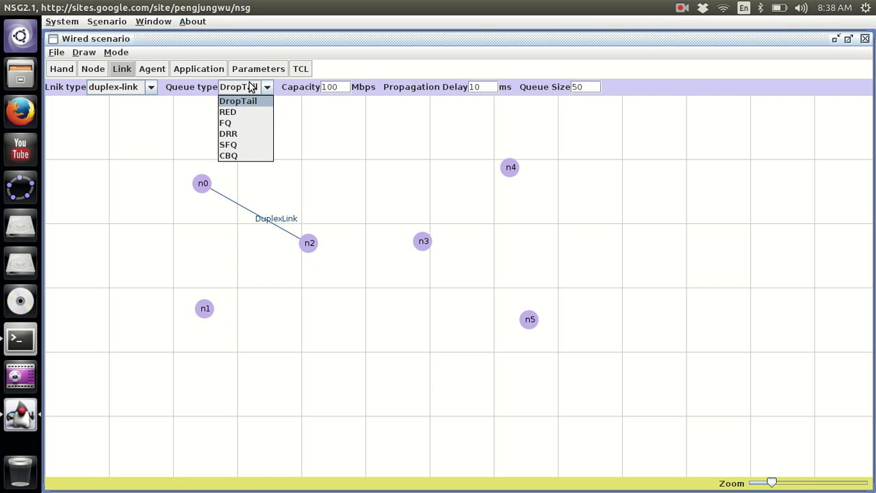
{"action": "left_click", "coordinate": [249, 88]}
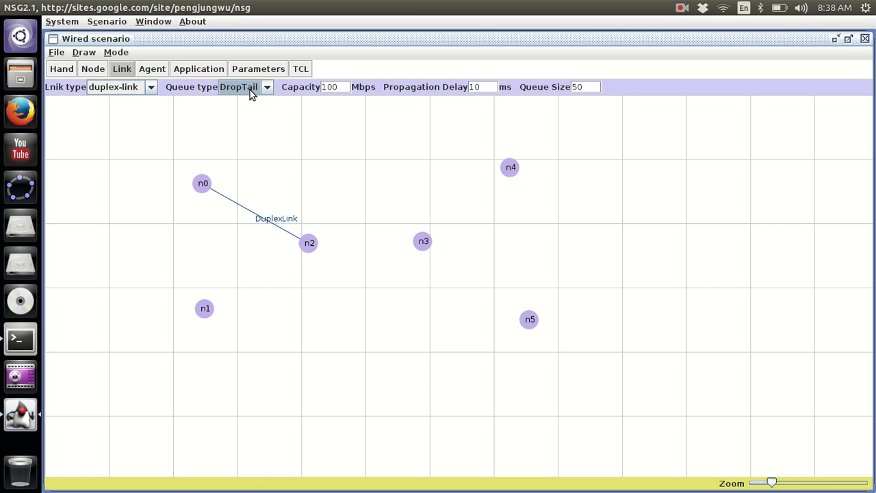
{"action": "double_click", "coordinate": [347, 88]}
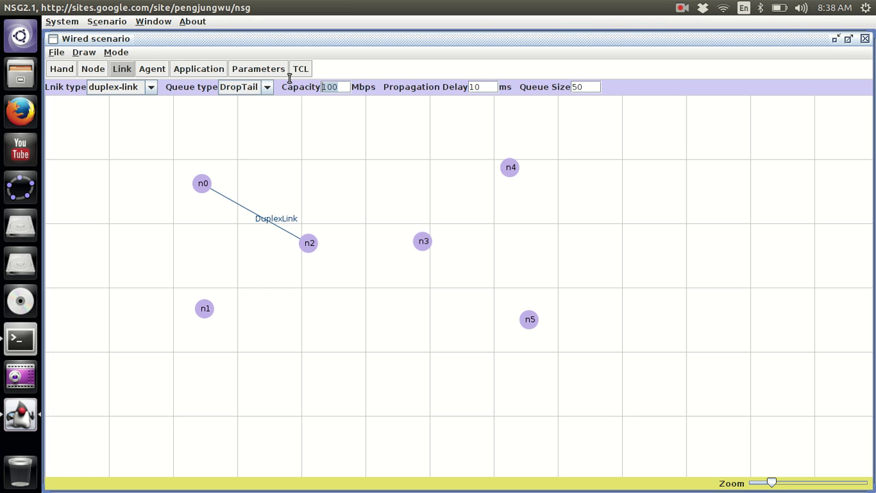
{"action": "type", "text": "10"}
{"action": "double_click", "coordinate": [580, 87]}
{"action": "type", "text": "20"}
{"action": "left_click_drag", "start_coordinate": [207, 312], "coordinate": [308, 244]}
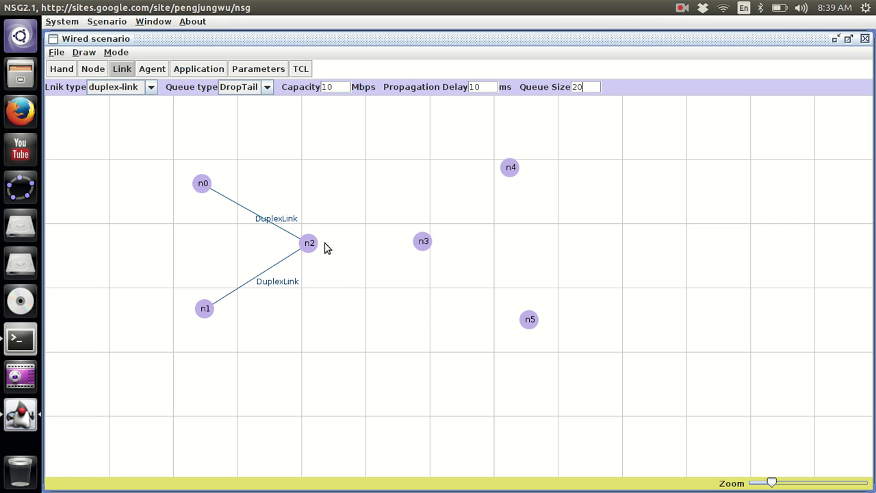
{"action": "left_click_drag", "start_coordinate": [311, 246], "coordinate": [514, 175]}
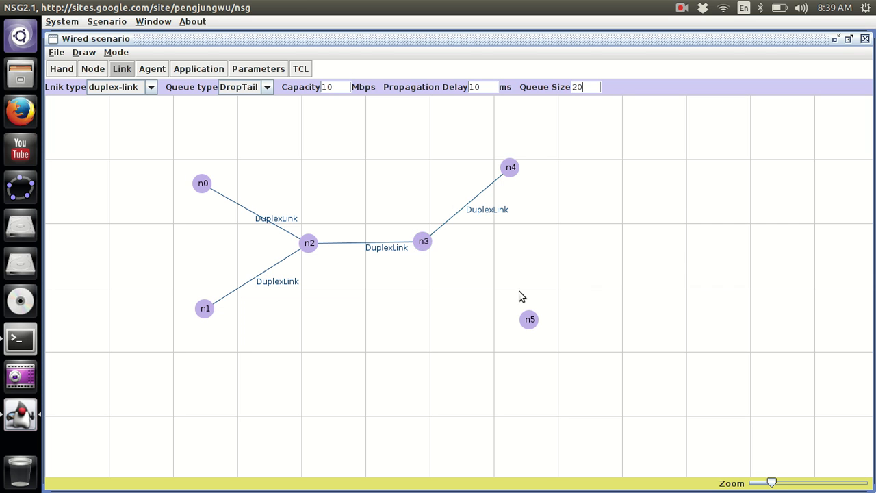
{"action": "left_click_drag", "start_coordinate": [423, 242], "coordinate": [529, 327]}
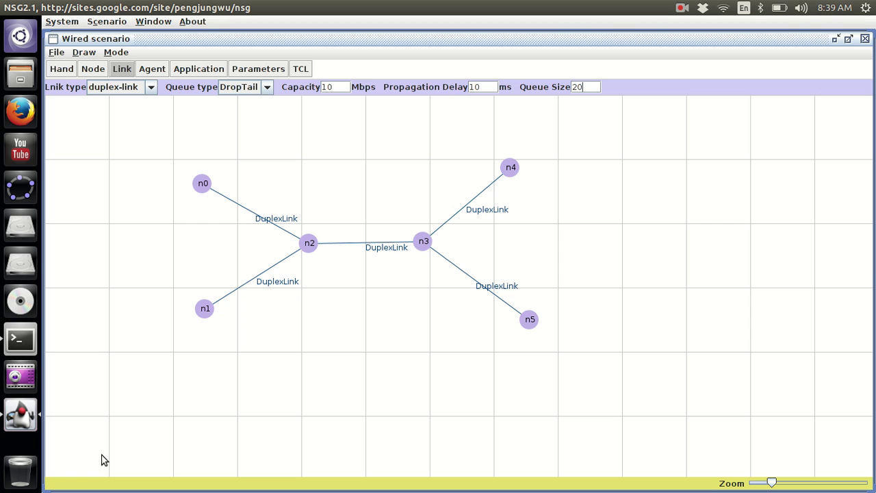
Set the n0 to n2 link's capacity to 10 and its queue size to 20
{"action": "right_click", "coordinate": [203, 186]}
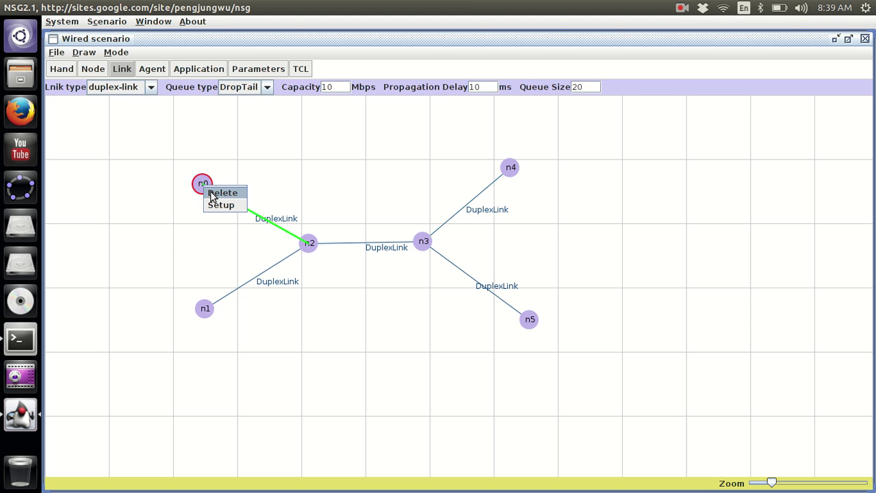
{"action": "left_click", "coordinate": [216, 204]}
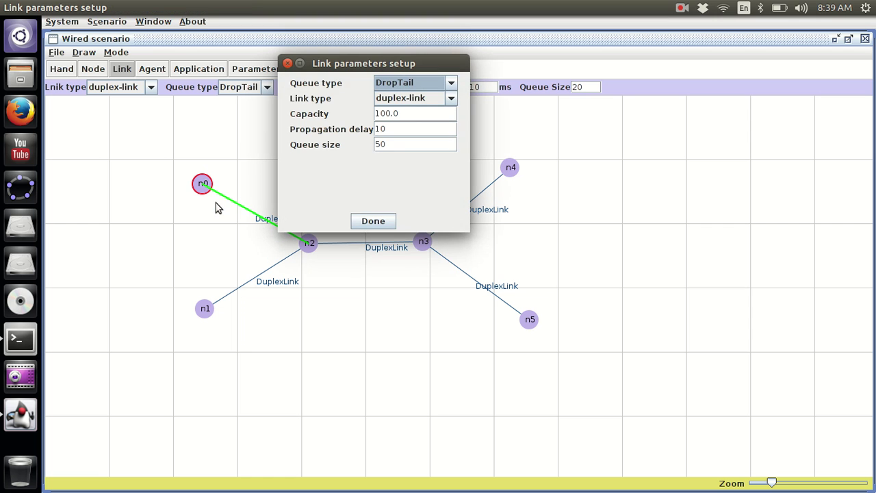
{"action": "double_click", "coordinate": [408, 118]}
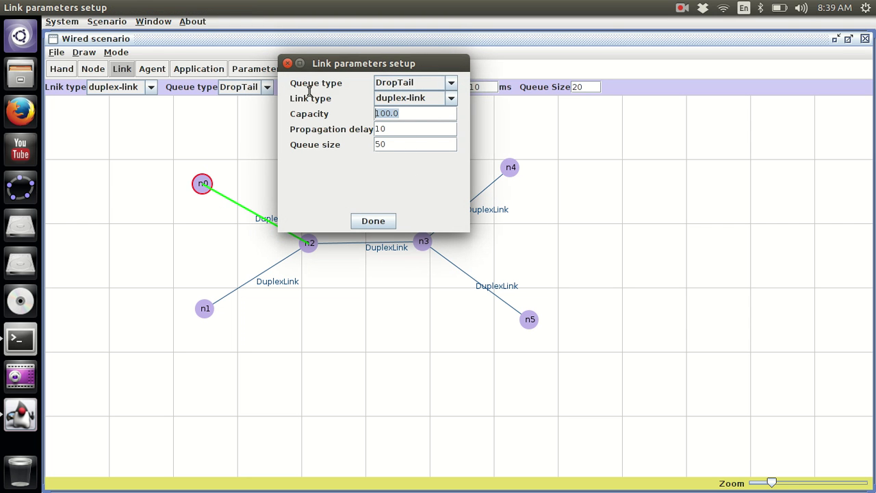
{"action": "type", "text": "10"}
{"action": "double_click", "coordinate": [411, 146]}
{"action": "type", "text": "20"}
{"action": "left_click", "coordinate": [373, 221]}
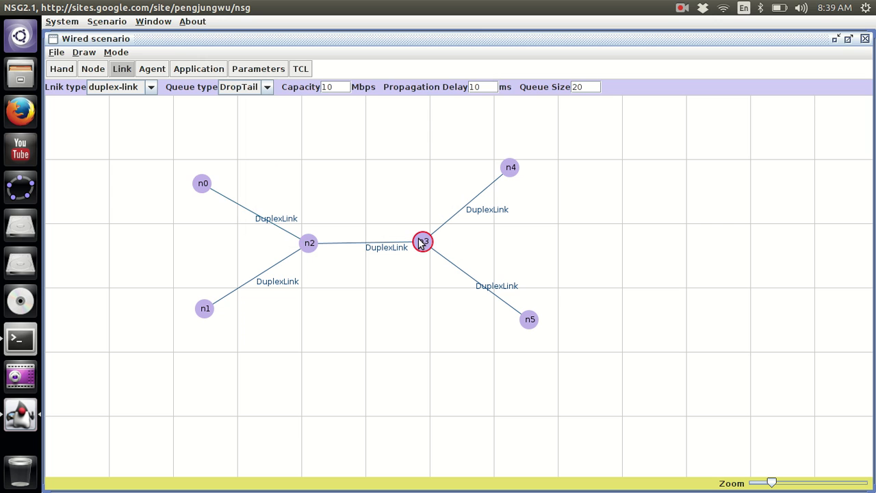
{"action": "right_click", "coordinate": [423, 247]}
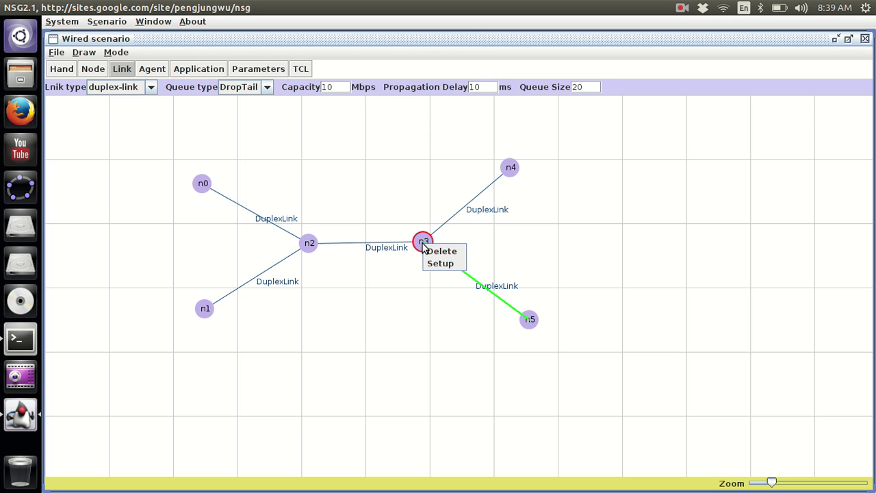
{"action": "left_click", "coordinate": [422, 288]}
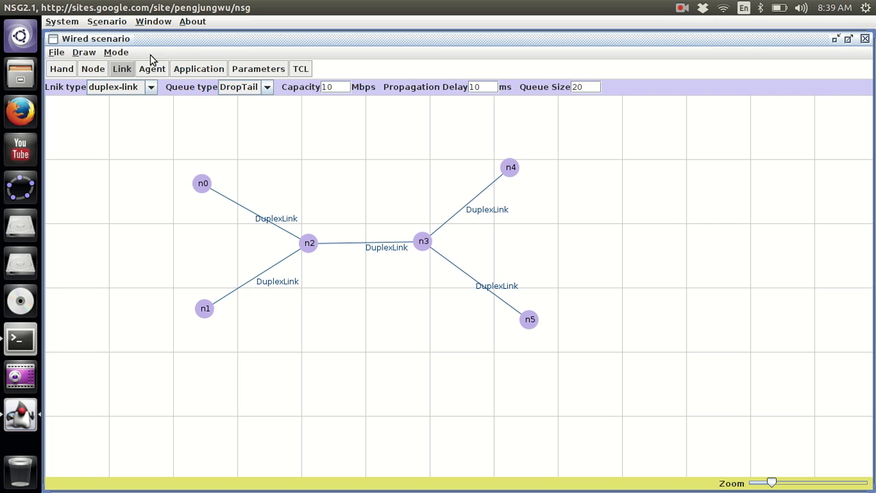
{"action": "left_click", "coordinate": [220, 39]}
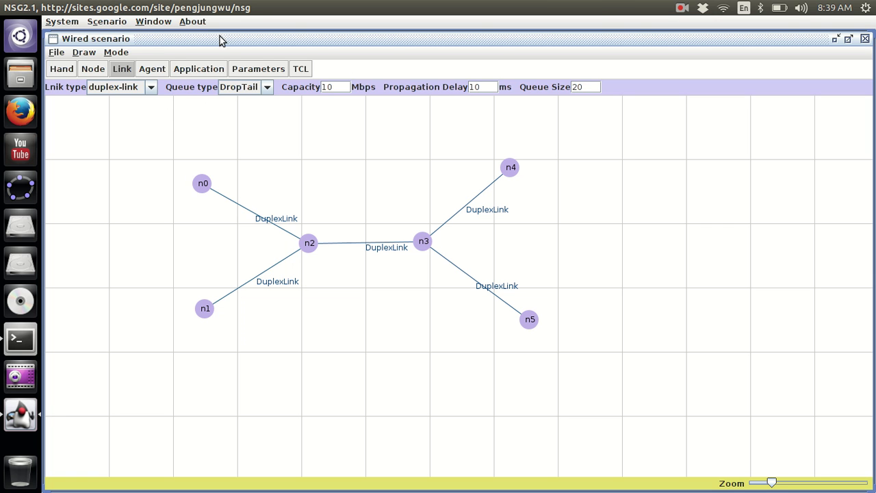
Attach a UDP agent with a packet size of 1000 bytes to node n0
{"action": "left_click", "coordinate": [154, 70]}
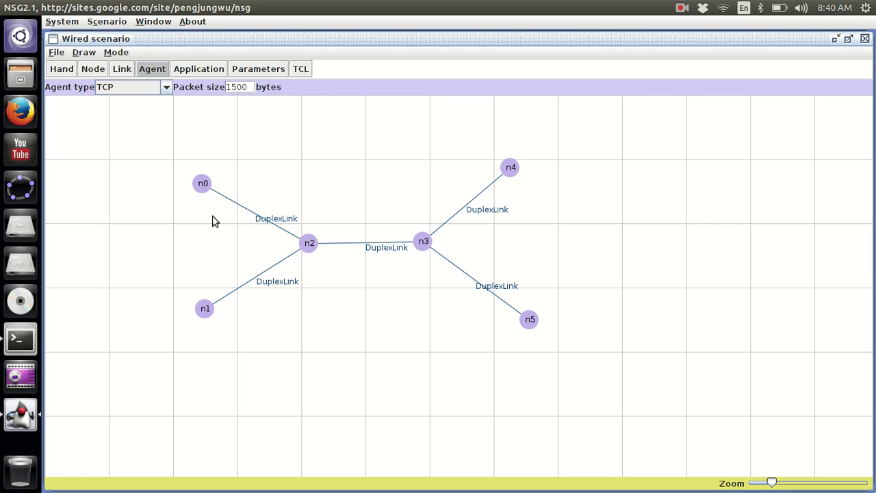
{"action": "left_click", "coordinate": [203, 187]}
{"action": "left_click", "coordinate": [143, 87]}
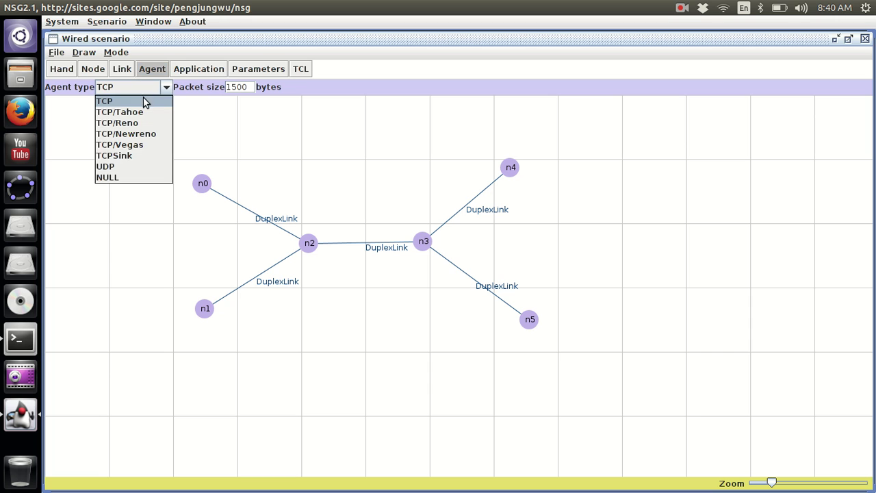
{"action": "left_click", "coordinate": [131, 167]}
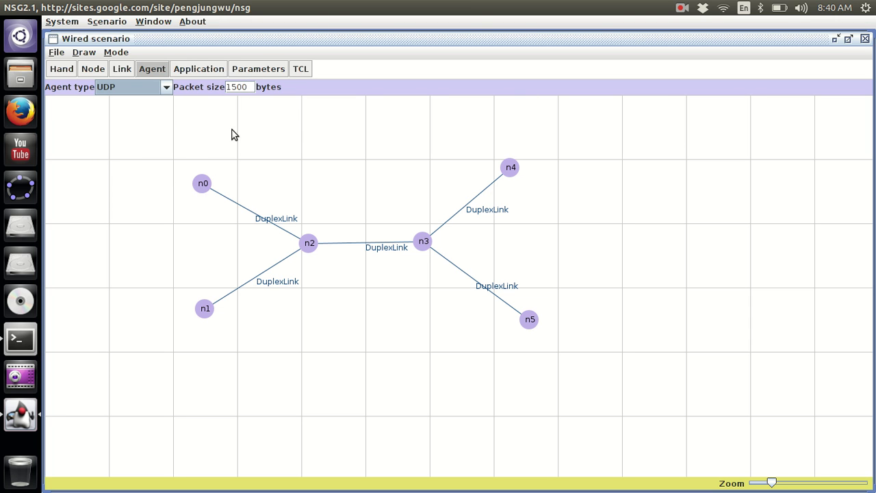
{"action": "left_click_drag", "start_coordinate": [250, 87], "coordinate": [171, 77]}
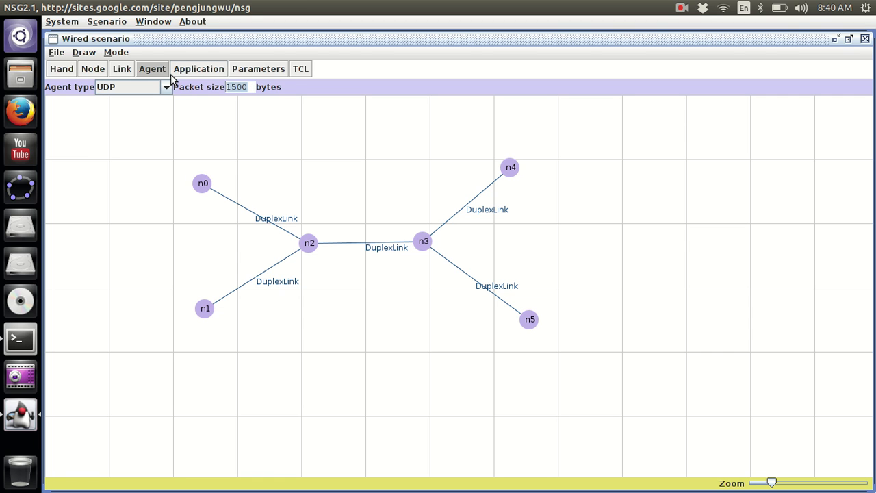
{"action": "key", "text": "BackSpace"}
{"action": "type", "text": "1000"}
{"action": "left_click", "coordinate": [196, 189]}
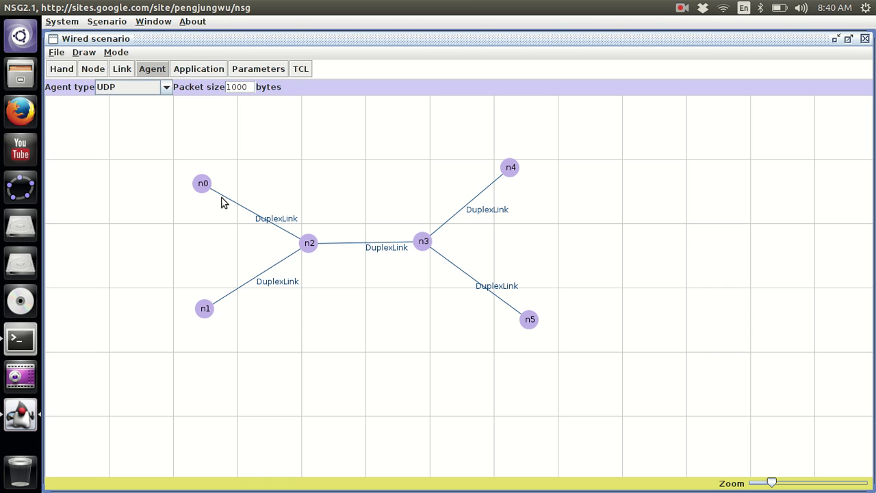
{"action": "left_click_drag", "start_coordinate": [202, 185], "coordinate": [145, 162]}
Attach a TCP agent with a packet size of 1500 bytes to node n1
{"action": "left_click", "coordinate": [167, 88]}
{"action": "left_click", "coordinate": [146, 102]}
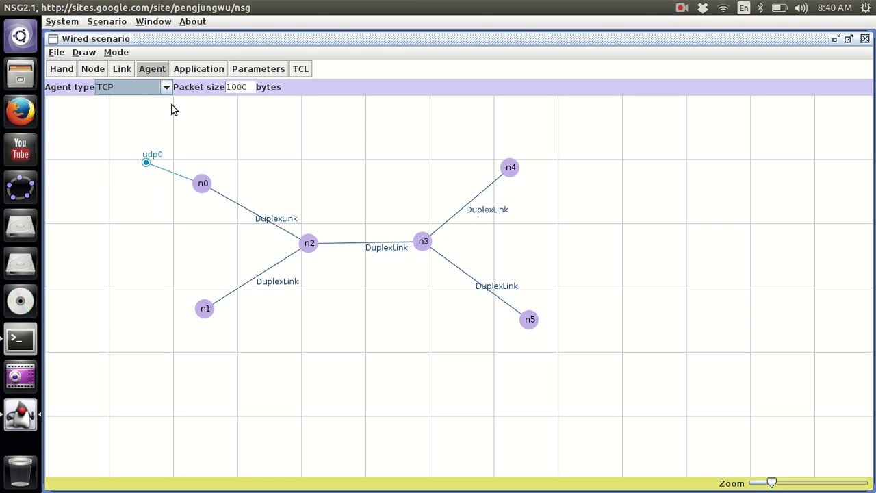
{"action": "double_click", "coordinate": [253, 87]}
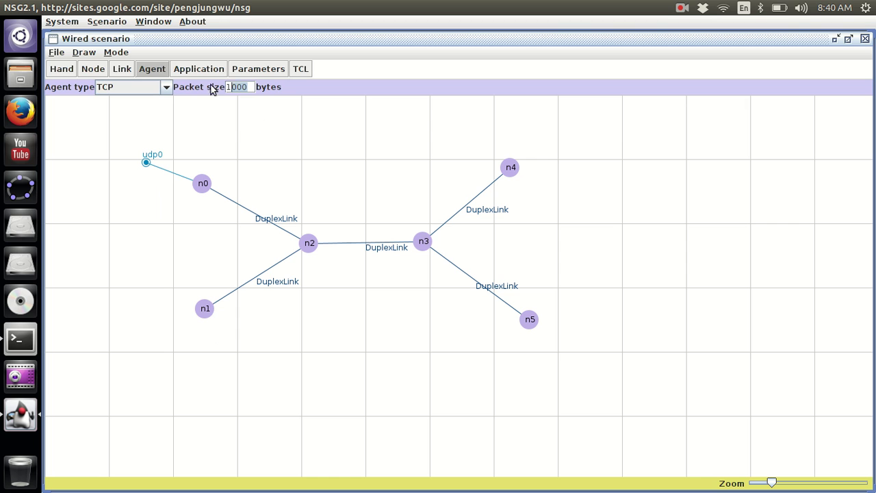
{"action": "type", "text": "1500"}
{"action": "left_click_drag", "start_coordinate": [205, 309], "coordinate": [162, 338]}
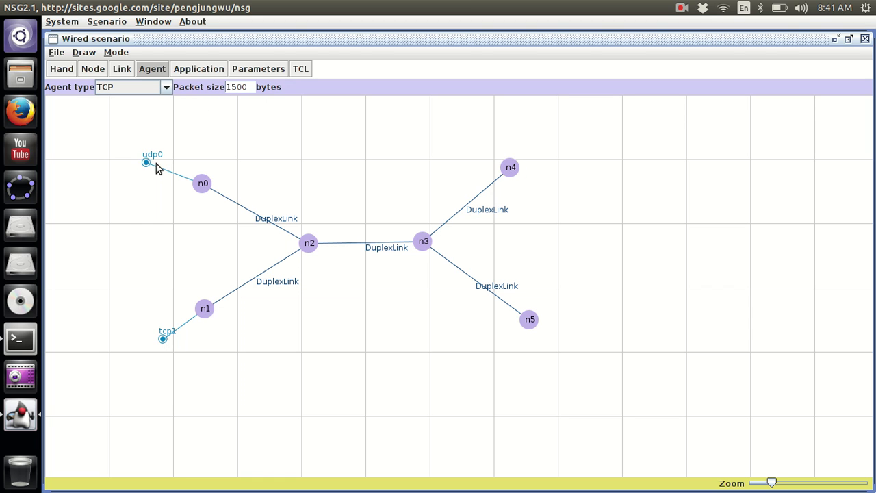
Attach a NULL agent to node n4 and a TCPSink agent to node n5
{"action": "left_click", "coordinate": [166, 90]}
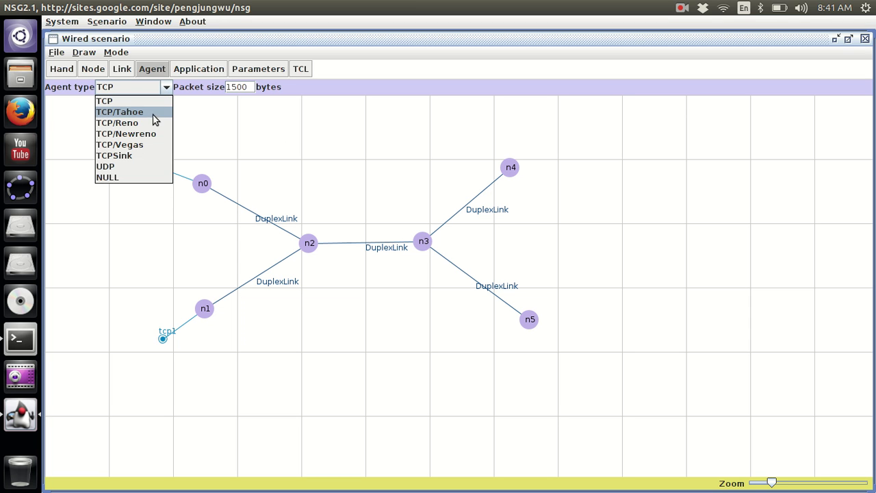
{"action": "left_click", "coordinate": [148, 176]}
{"action": "left_click_drag", "start_coordinate": [511, 172], "coordinate": [560, 139]}
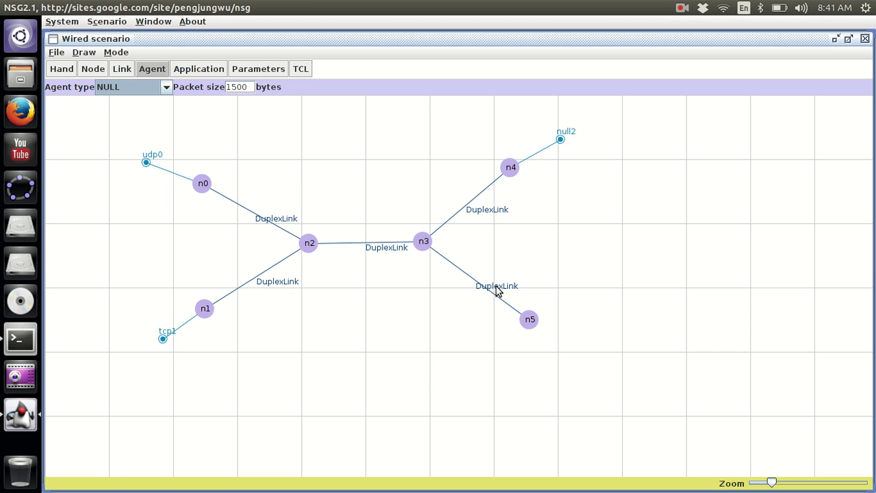
{"action": "left_click", "coordinate": [166, 89]}
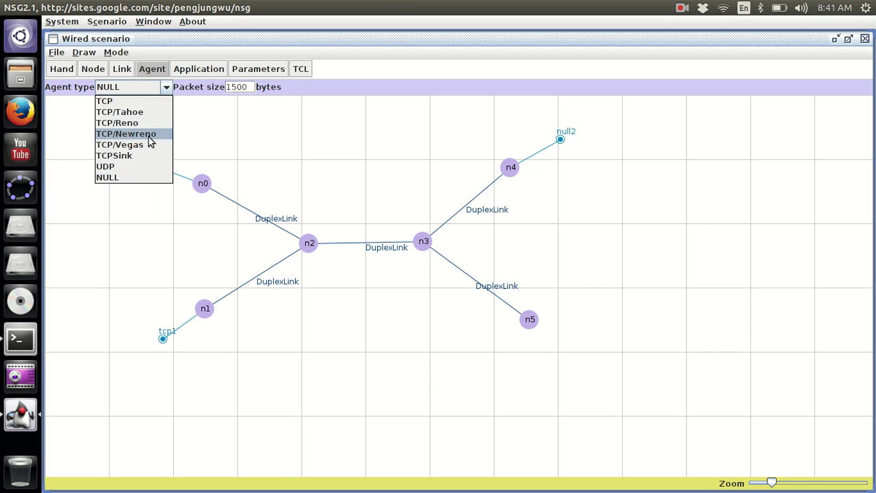
{"action": "left_click", "coordinate": [152, 156]}
{"action": "left_click_drag", "start_coordinate": [528, 319], "coordinate": [581, 341]}
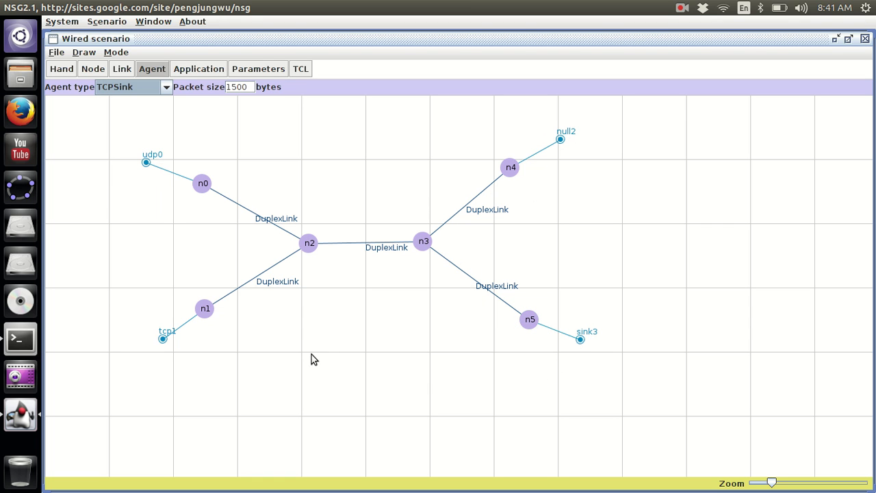
Attach an FTP application to the udp0 agent
{"action": "left_click", "coordinate": [146, 165]}
{"action": "left_click", "coordinate": [199, 71]}
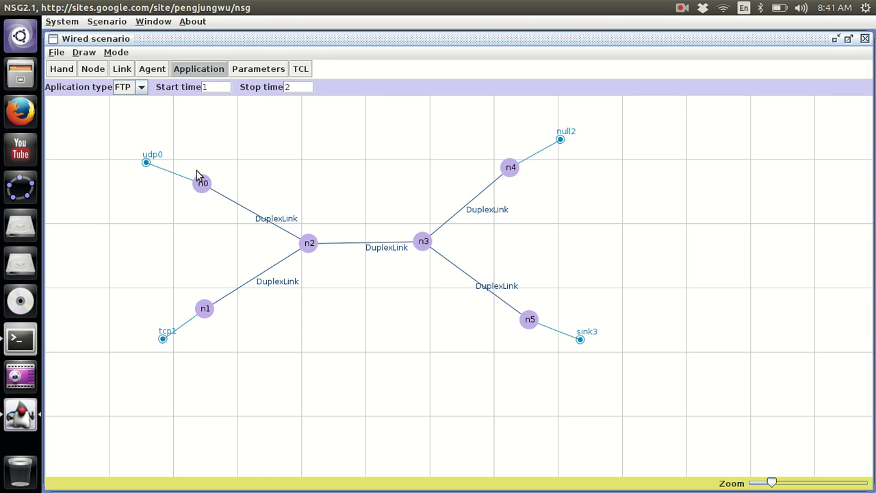
{"action": "left_click", "coordinate": [145, 164]}
{"action": "left_click_drag", "start_coordinate": [146, 163], "coordinate": [115, 152]}
Replace the FTP application on the udp0 agent with a CBR application
{"action": "left_click", "coordinate": [141, 87]}
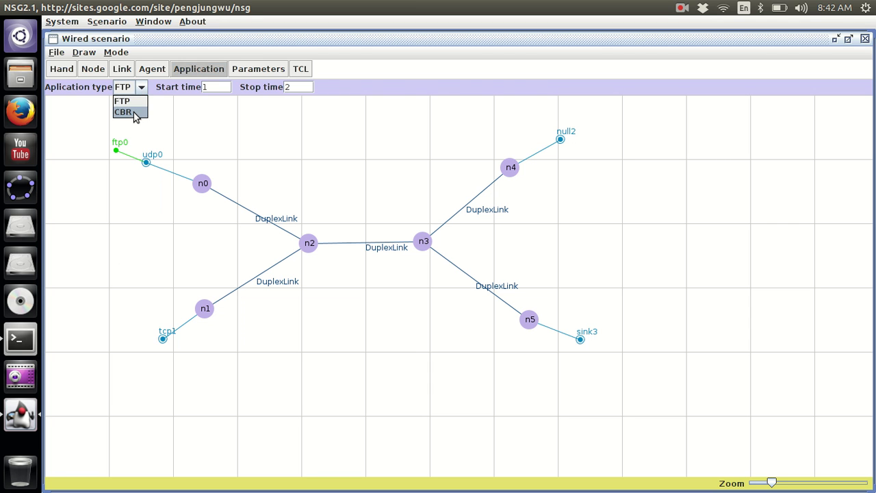
{"action": "left_click", "coordinate": [134, 115]}
{"action": "right_click", "coordinate": [117, 151]}
{"action": "left_click", "coordinate": [122, 161]}
{"action": "left_click_drag", "start_coordinate": [146, 163], "coordinate": [100, 145]}
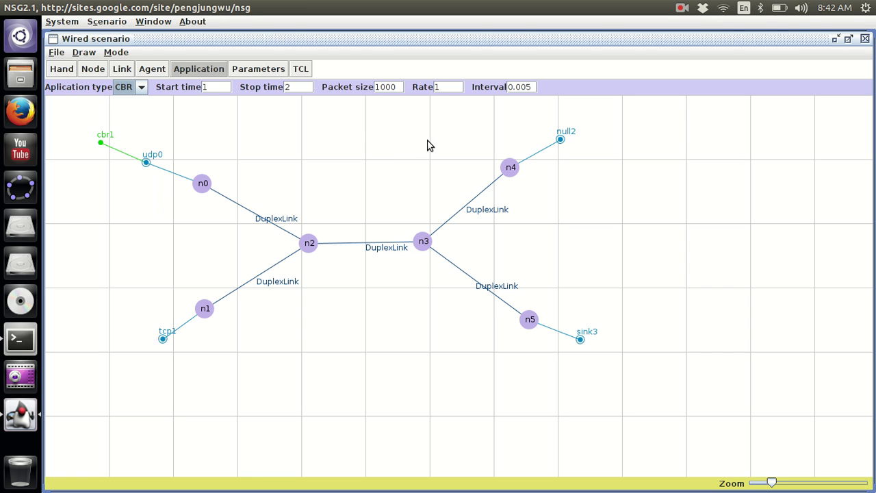
Set the start time for new applications to .2 and the stop time to 5
{"action": "left_click", "coordinate": [215, 87]}
{"action": "type", "text": ".2"}
{"action": "left_click", "coordinate": [305, 87]}
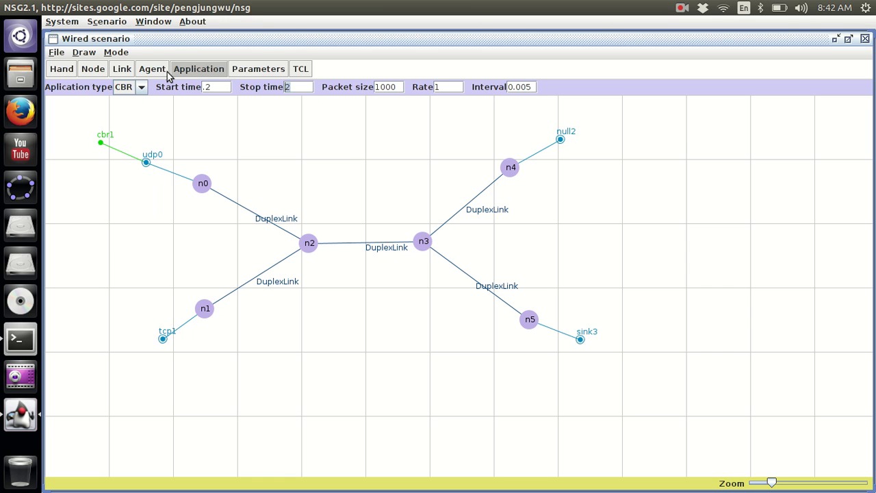
{"action": "type", "text": "5"}
Check the start time, stop time, packet size and rate in the CBR application's parameter setup
{"action": "right_click", "coordinate": [100, 147]}
{"action": "left_click", "coordinate": [109, 166]}
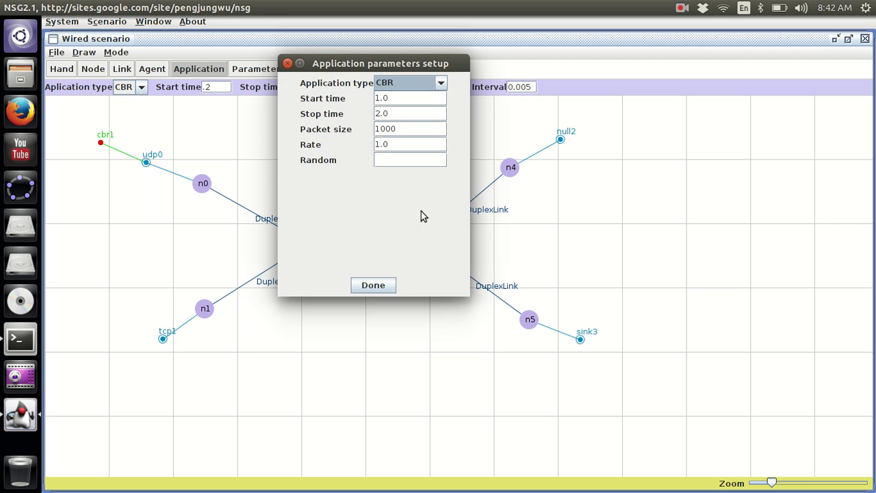
{"action": "left_click", "coordinate": [368, 287]}
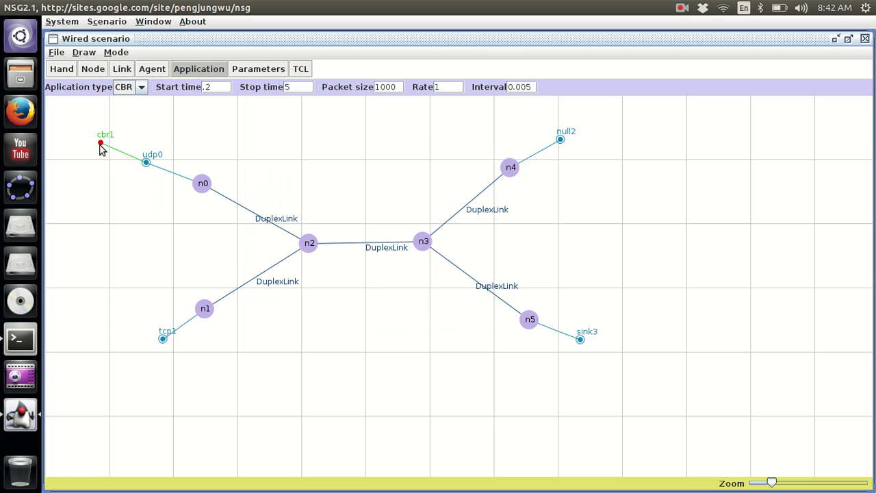
{"action": "right_click", "coordinate": [101, 146]}
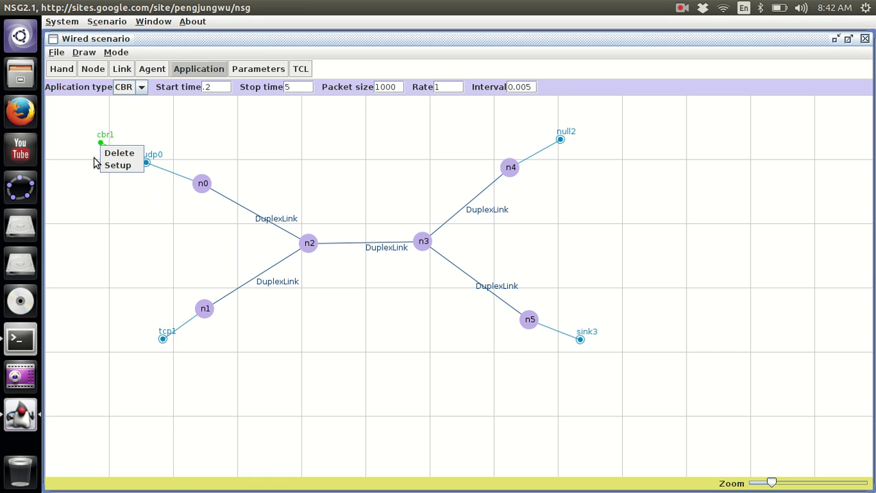
{"action": "left_click", "coordinate": [120, 186]}
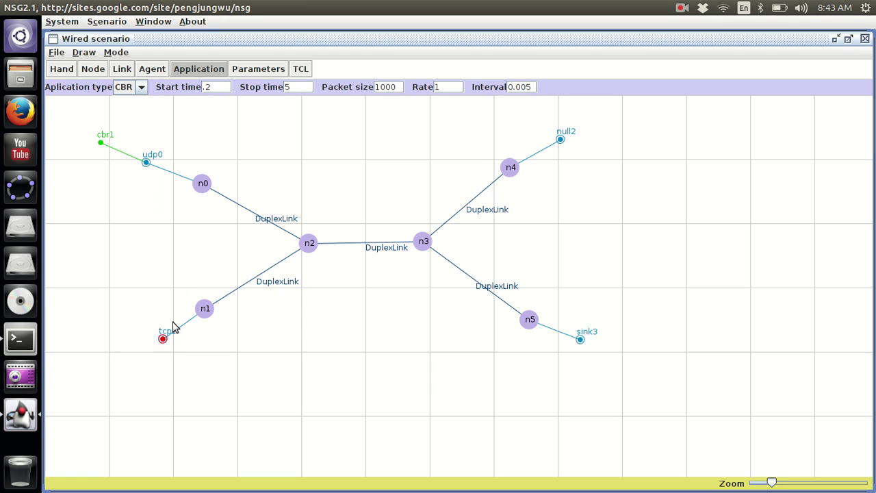
Attach an FTP application to the tcp1 agent
{"action": "left_click", "coordinate": [141, 87]}
{"action": "left_click", "coordinate": [135, 99]}
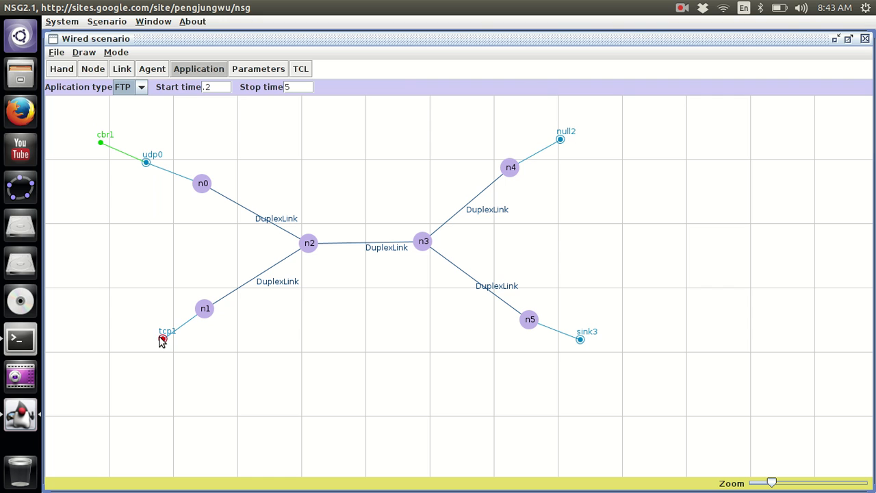
{"action": "left_click_drag", "start_coordinate": [160, 338], "coordinate": [130, 347]}
Set the FTP application's start time to 1 in its parameter setup
{"action": "right_click", "coordinate": [131, 347]}
{"action": "left_click", "coordinate": [139, 368]}
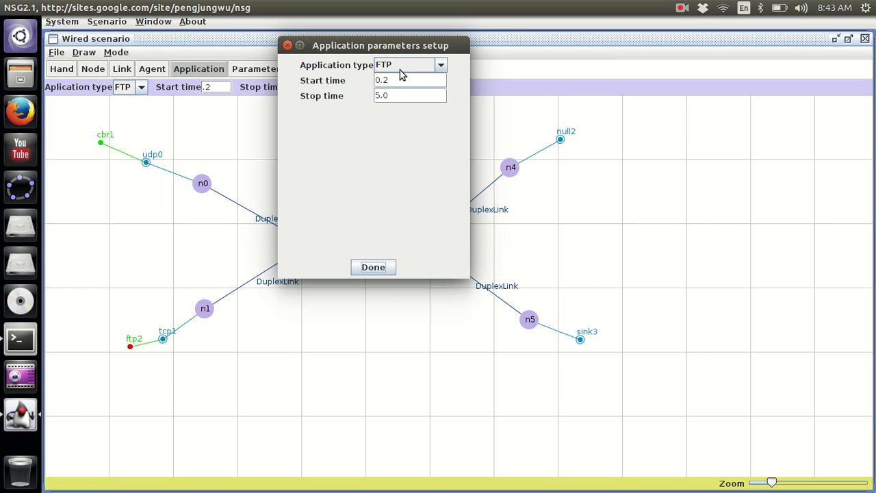
{"action": "left_click_drag", "start_coordinate": [400, 79], "coordinate": [306, 73]}
{"action": "type", "text": "1"}
{"action": "left_click", "coordinate": [373, 267]}
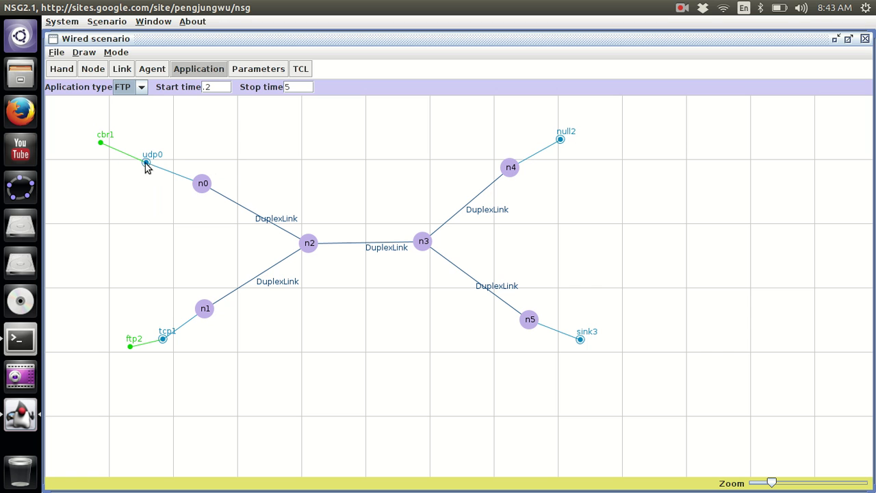
Connect the udp0 agent to null2 and the tcp1 agent to sink3
{"action": "left_click", "coordinate": [137, 69]}
{"action": "left_click", "coordinate": [124, 70]}
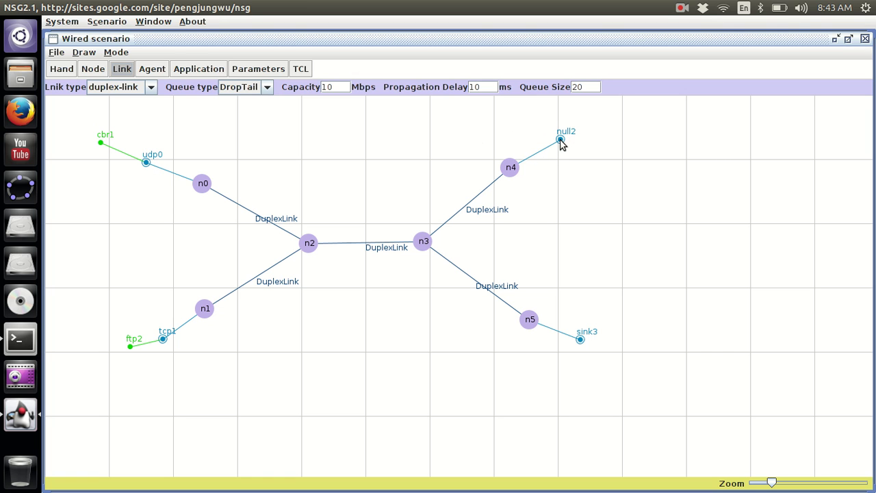
{"action": "left_click", "coordinate": [157, 72]}
{"action": "left_click_drag", "start_coordinate": [146, 165], "coordinate": [561, 141]}
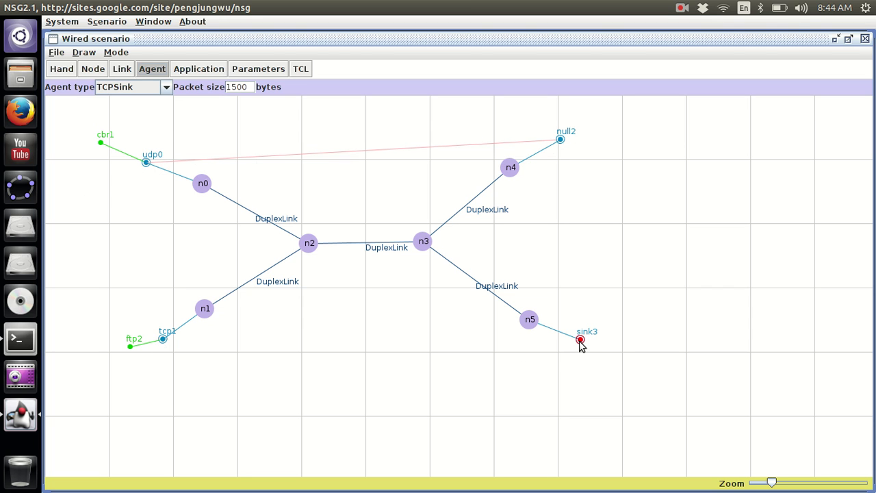
{"action": "left_click", "coordinate": [164, 340]}
{"action": "left_click", "coordinate": [581, 341]}
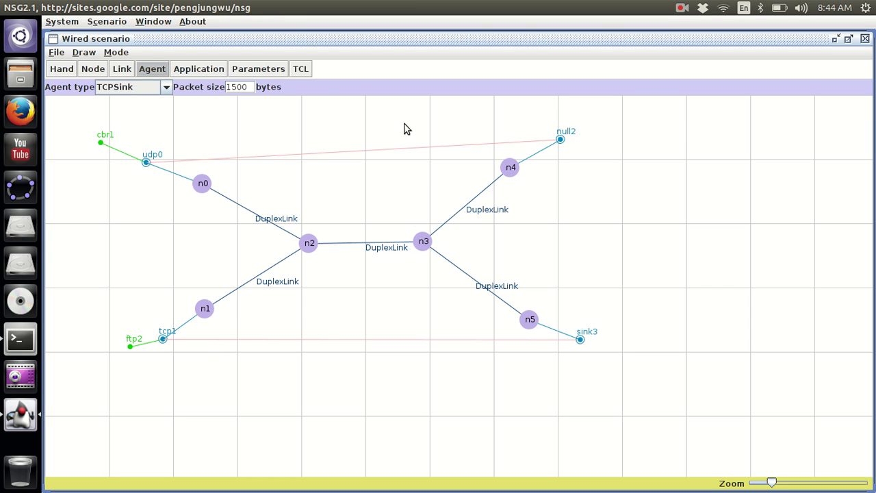
Review the simulation time, trace file and Nam file names in the simulation parameters, and accept them
{"action": "left_click", "coordinate": [264, 73]}
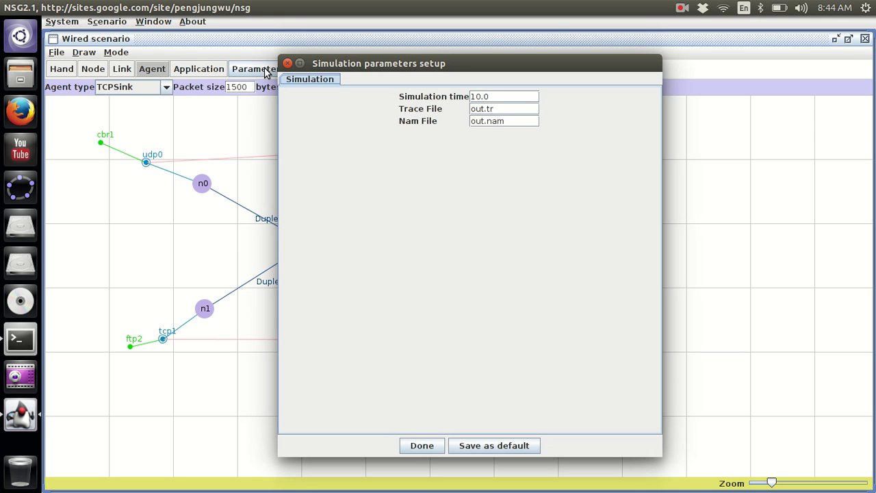
{"action": "left_click_drag", "start_coordinate": [430, 63], "coordinate": [407, 51]}
{"action": "left_click_drag", "start_coordinate": [287, 56], "coordinate": [407, 58]}
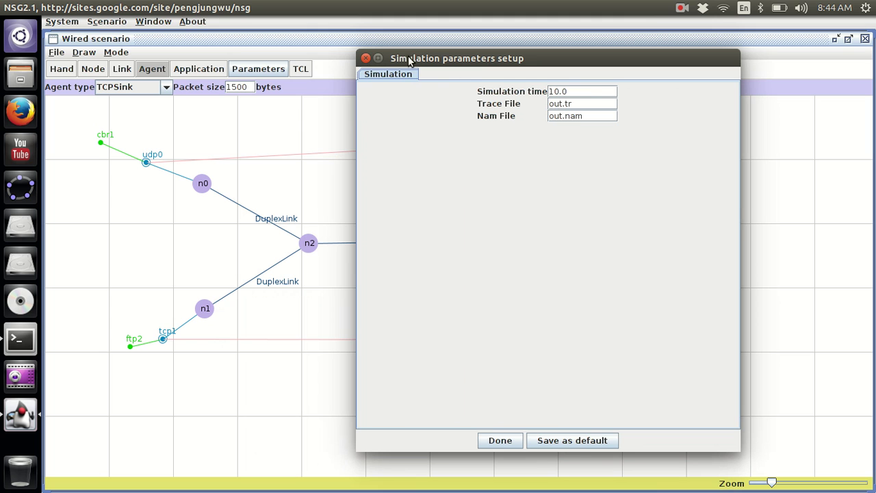
{"action": "left_click", "coordinate": [560, 94]}
{"action": "left_click_drag", "start_coordinate": [560, 93], "coordinate": [532, 89]}
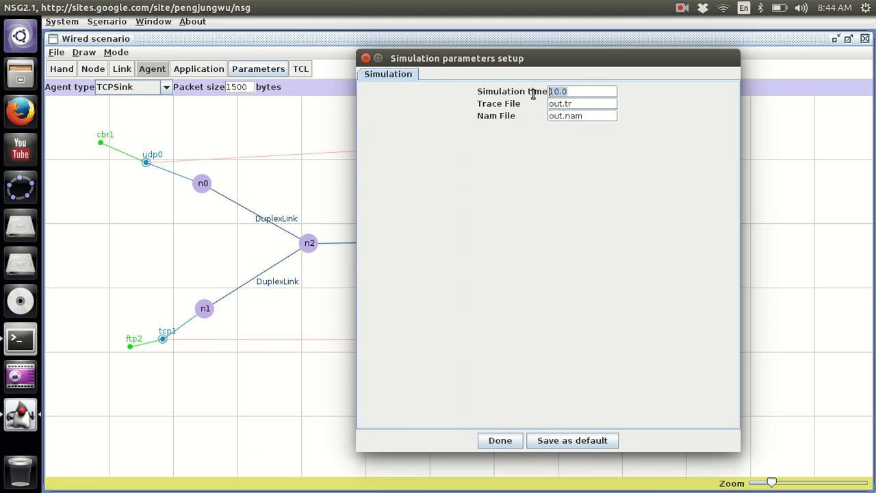
{"action": "key", "text": "Tab"}
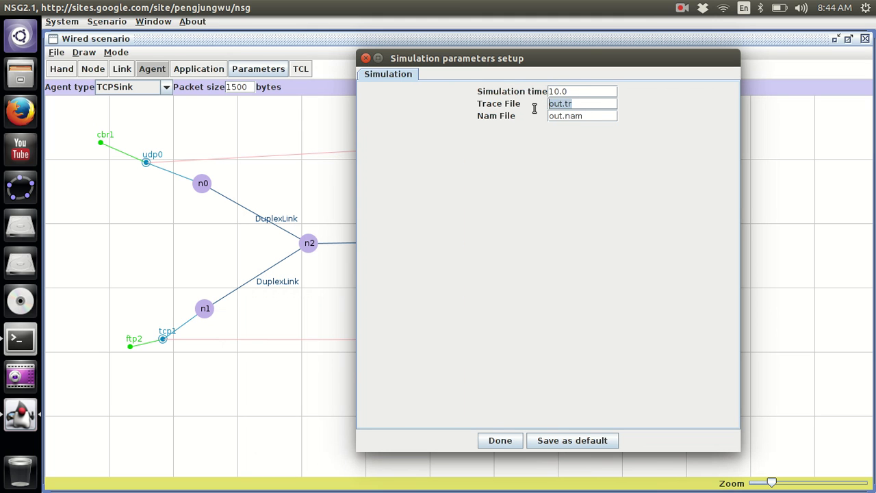
{"action": "left_click", "coordinate": [593, 115]}
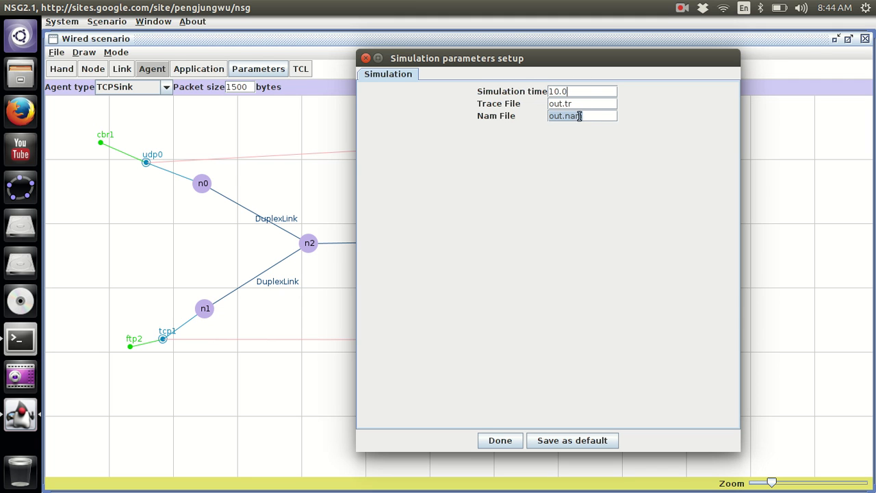
{"action": "left_click", "coordinate": [500, 441]}
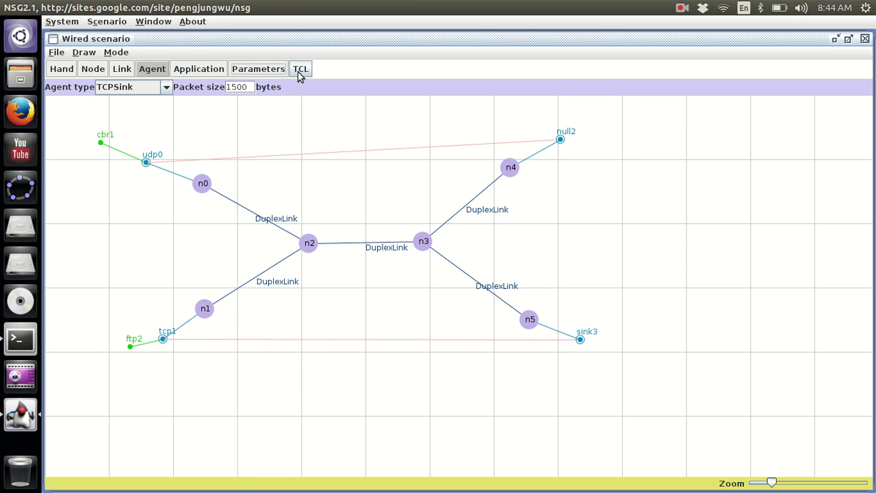
Generate the scenario's TCL script and read through it from the simulation parameters to the termination section
{"action": "left_click", "coordinate": [304, 71]}
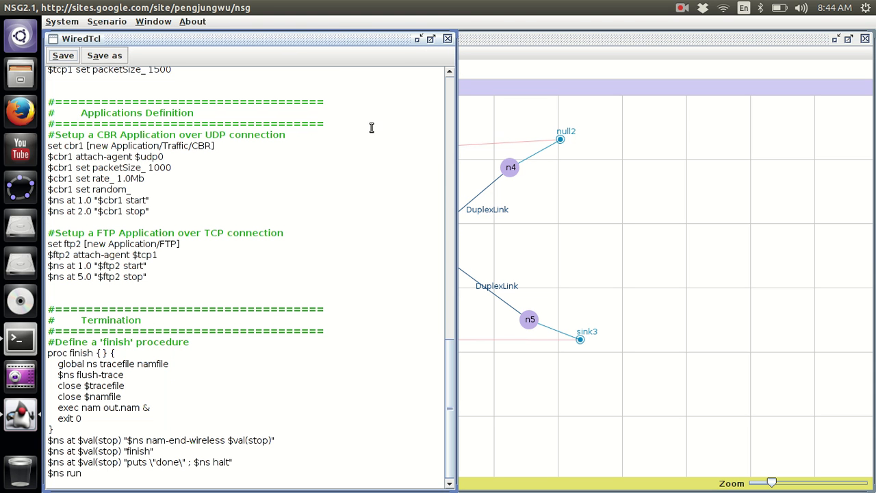
{"action": "left_click_drag", "start_coordinate": [450, 361], "coordinate": [480, 100]}
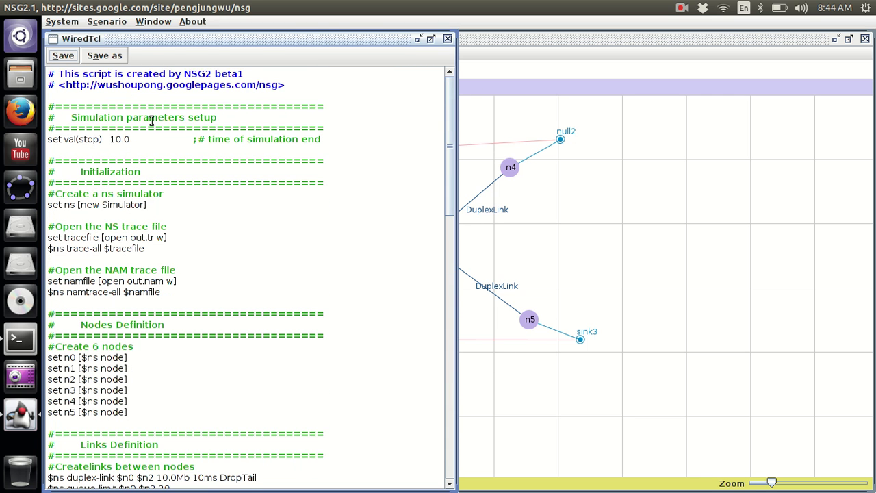
{"action": "scroll", "coordinate": [152, 120], "scroll_direction": "down", "scroll_amount": 20}
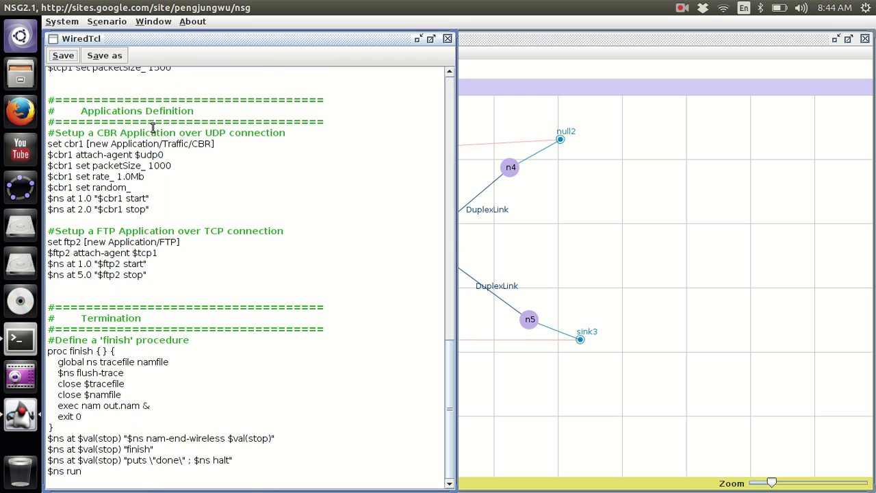
{"action": "scroll", "coordinate": [152, 129], "scroll_direction": "up", "scroll_amount": 20}
{"action": "scroll", "coordinate": [152, 128], "scroll_direction": "down", "scroll_amount": 8}
{"action": "scroll", "coordinate": [152, 128], "scroll_direction": "up", "scroll_amount": 8}
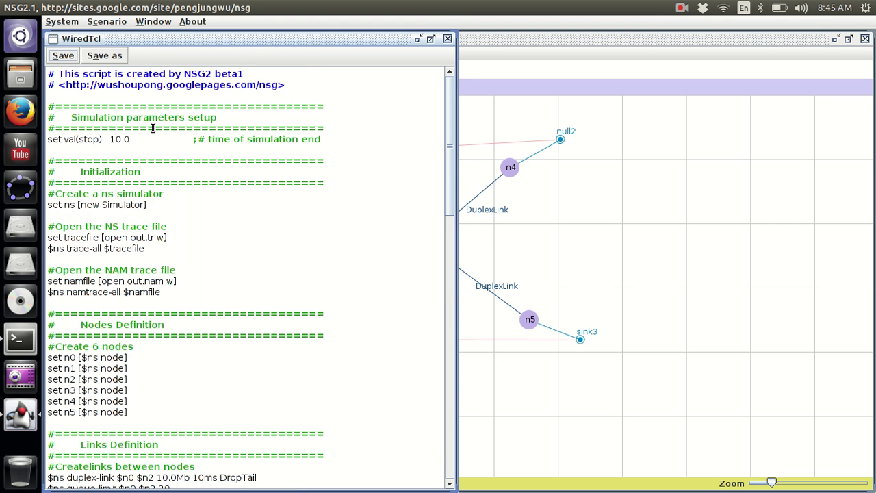
{"action": "scroll", "coordinate": [151, 150], "scroll_direction": "down", "scroll_amount": 20}
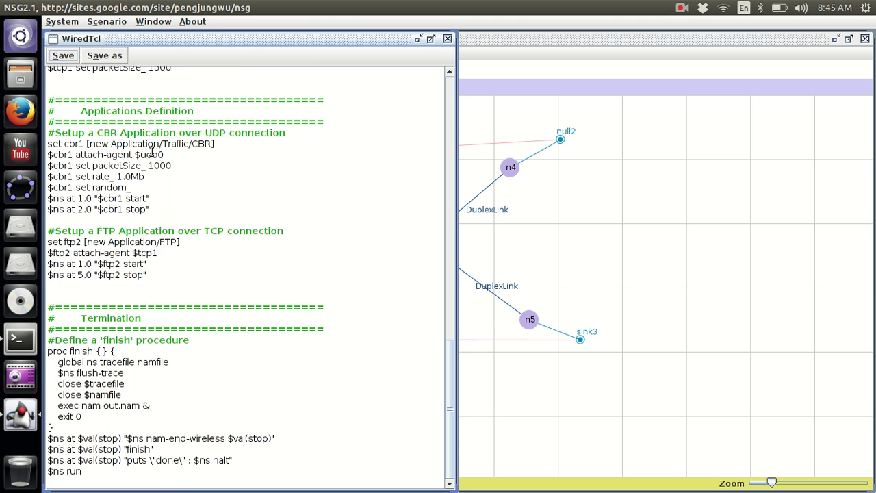
{"action": "scroll", "coordinate": [150, 154], "scroll_direction": "up", "scroll_amount": 20}
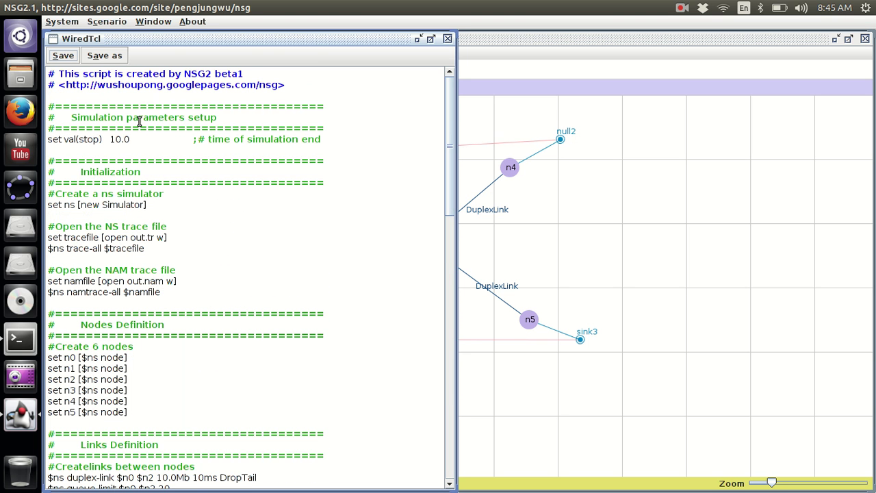
Save the generated script as T11 with the TCL files (*.tcl) type, and close the script window
{"action": "left_click", "coordinate": [69, 60]}
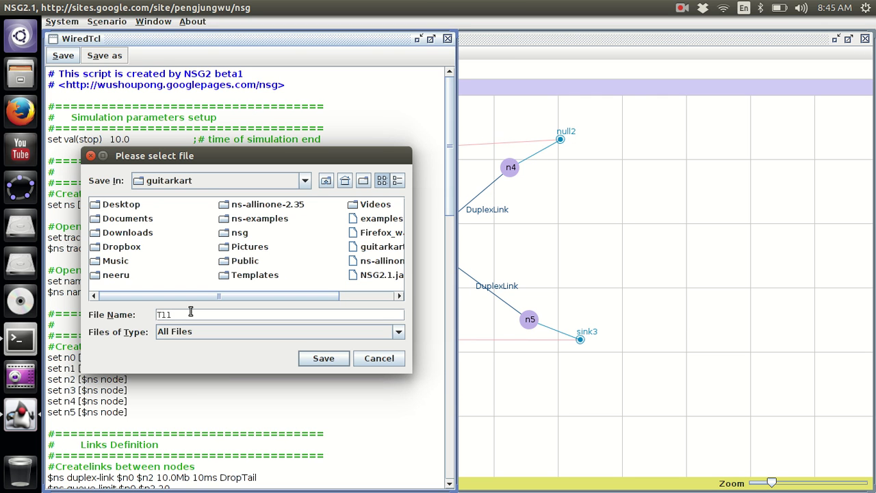
{"action": "left_click", "coordinate": [265, 336]}
{"action": "left_click", "coordinate": [264, 332]}
{"action": "left_click", "coordinate": [265, 333]}
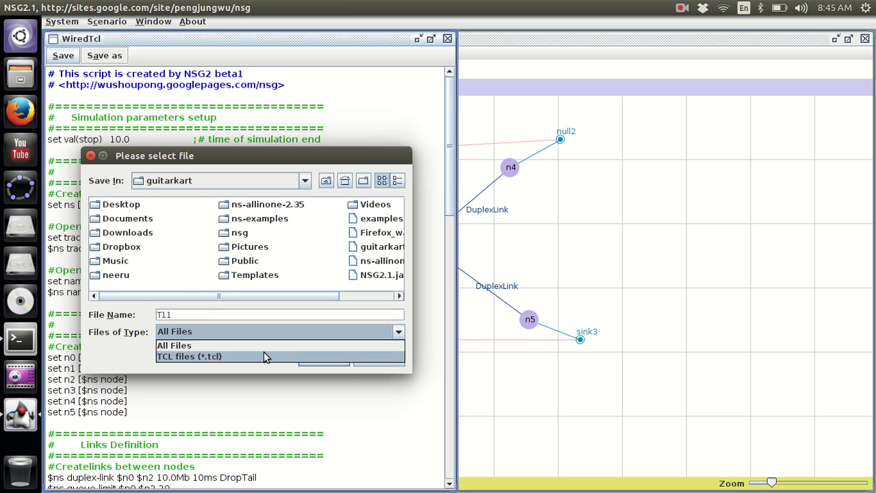
{"action": "left_click", "coordinate": [266, 359]}
{"action": "left_click", "coordinate": [251, 317]}
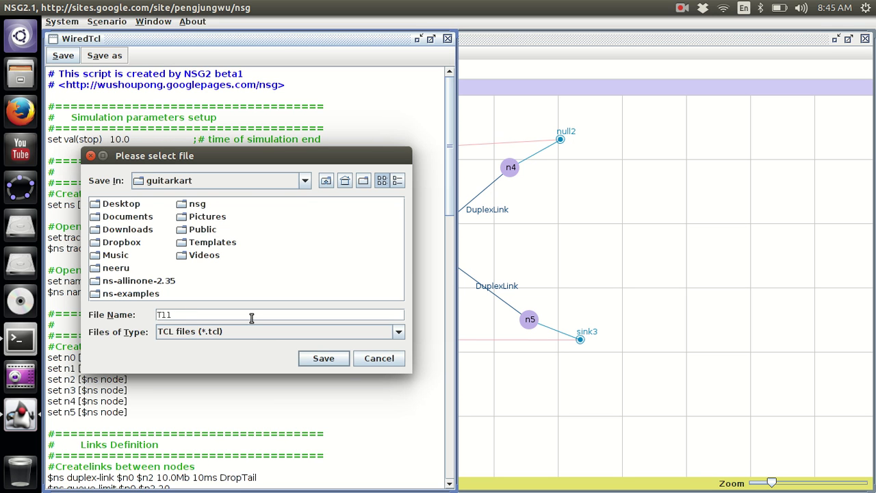
{"action": "left_click", "coordinate": [318, 366]}
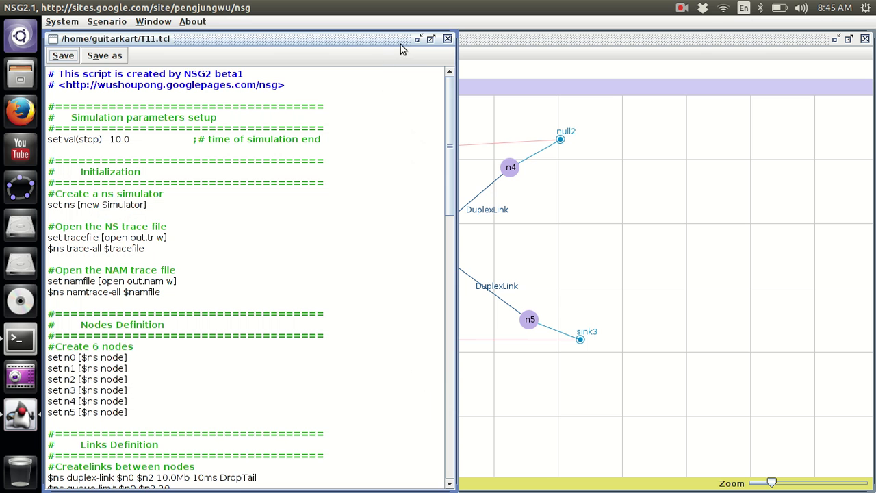
{"action": "left_click", "coordinate": [448, 39]}
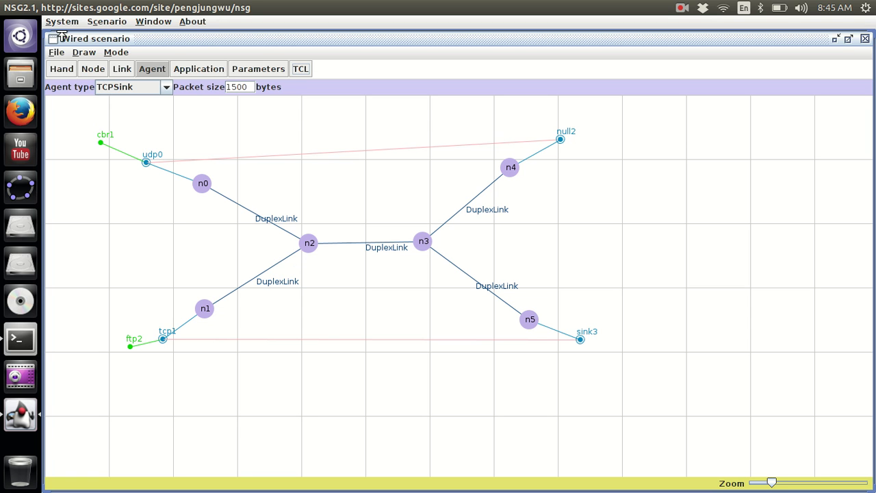
Close NSG2.1 and list the home directory's files with ls in the Terminal
{"action": "mouse_move", "coordinate": [10, 10]}
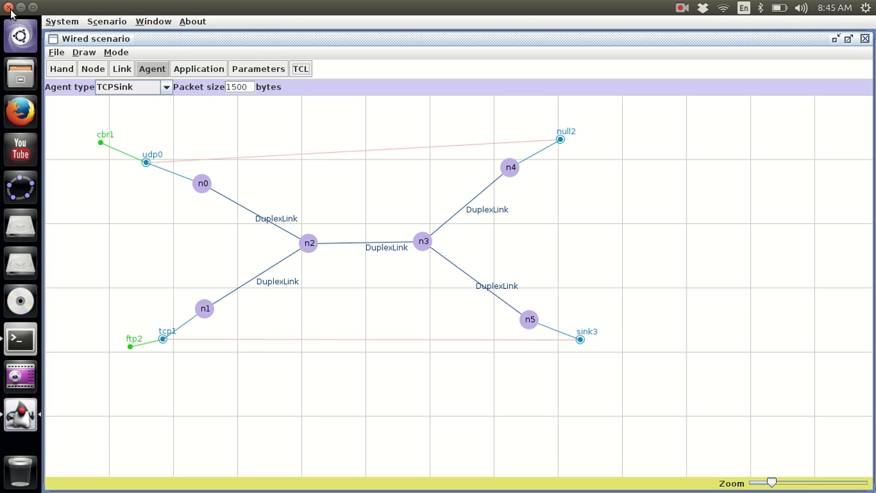
{"action": "left_click", "coordinate": [9, 7]}
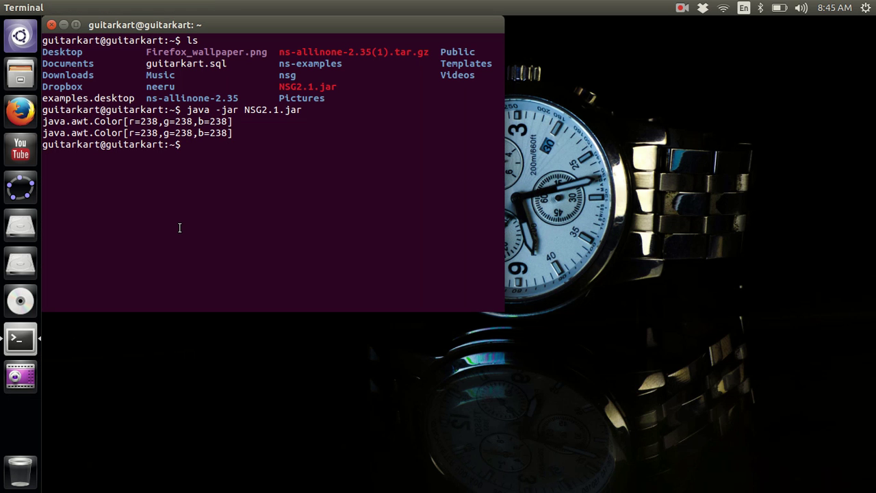
{"action": "type", "text": "LS"}
{"action": "key", "text": "Return"}
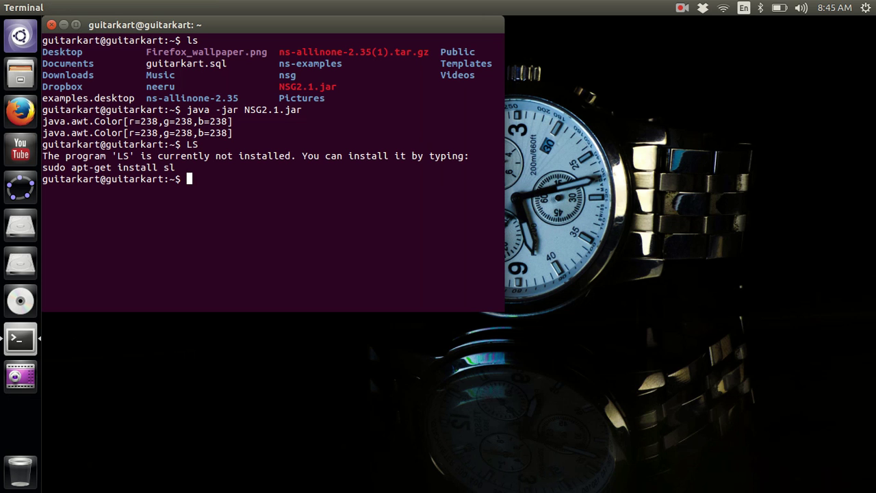
{"action": "type", "text": "ls"}
{"action": "key", "text": "Return"}
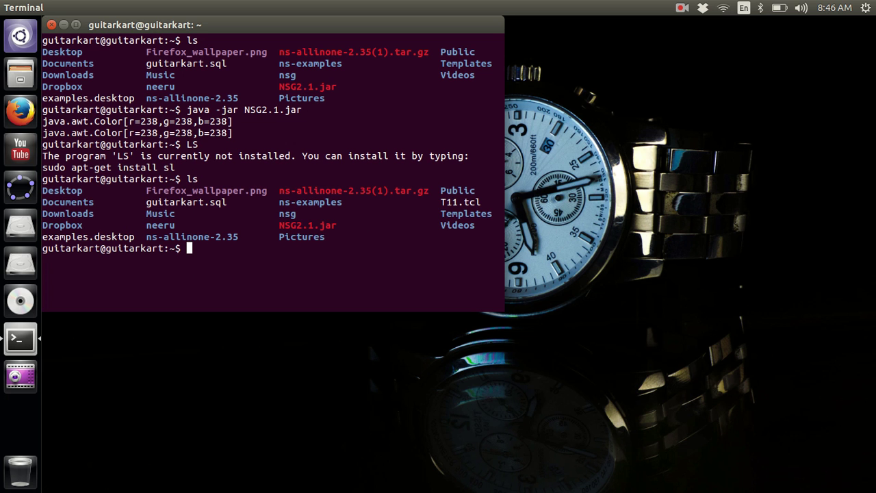
Run the T11.tcl simulation script with ns from the Terminal
{"action": "type", "text": "ns t11"}
{"action": "key", "text": "BackSpace"}
{"action": "key", "text": "BackSpace"}
{"action": "key", "text": "BackSpace"}
{"action": "type", "text": "T11"}
{"action": "key", "text": "Tab"}
{"action": "key", "text": "Return"}
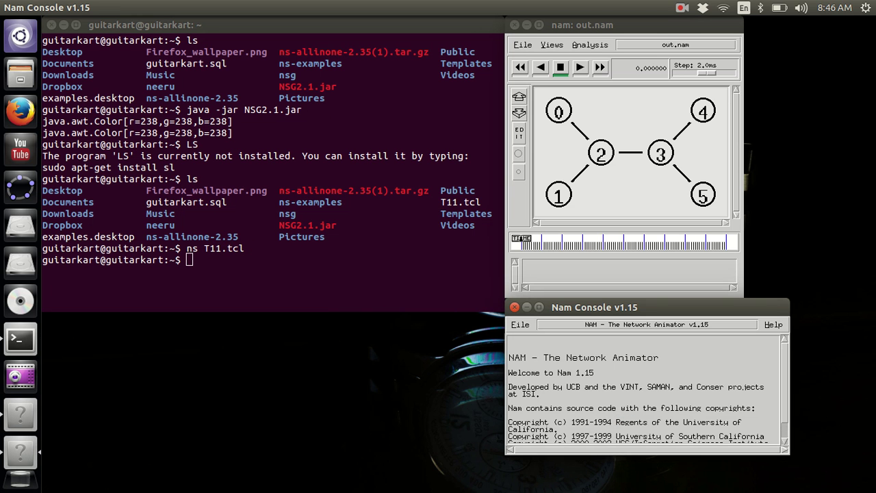
Play the out.nam animation in a maximized window, and close both the animation and the Nam Console
{"action": "left_click", "coordinate": [614, 27]}
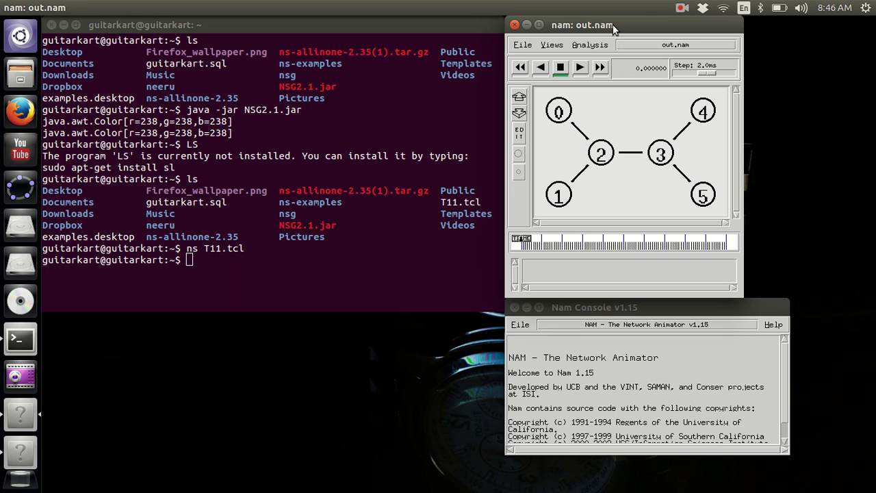
{"action": "double_click", "coordinate": [613, 24]}
{"action": "left_click", "coordinate": [505, 52]}
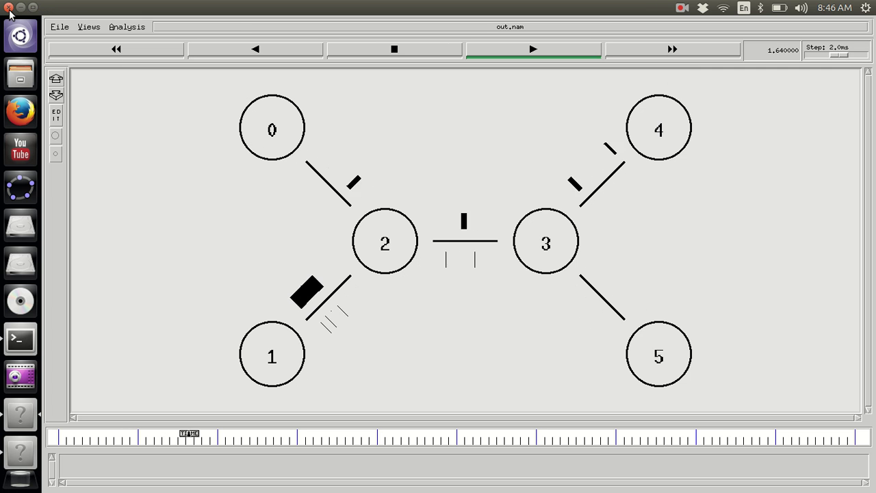
{"action": "left_click", "coordinate": [8, 8]}
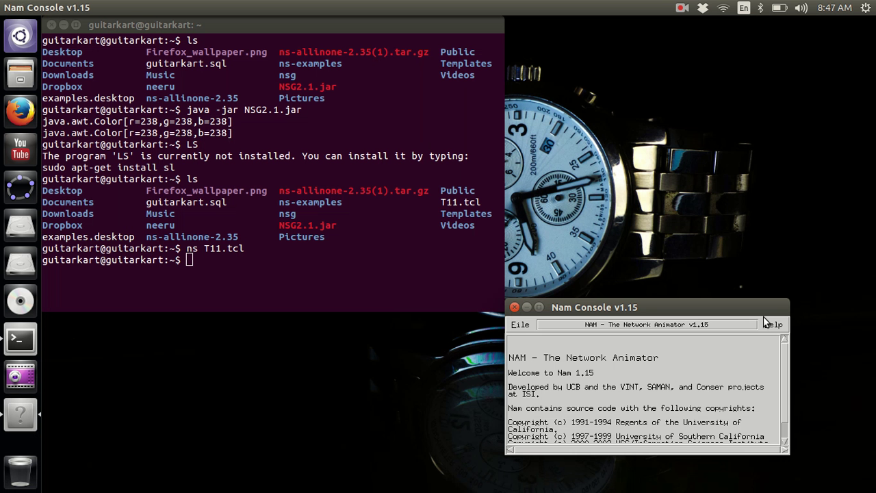
{"action": "left_click", "coordinate": [515, 308]}
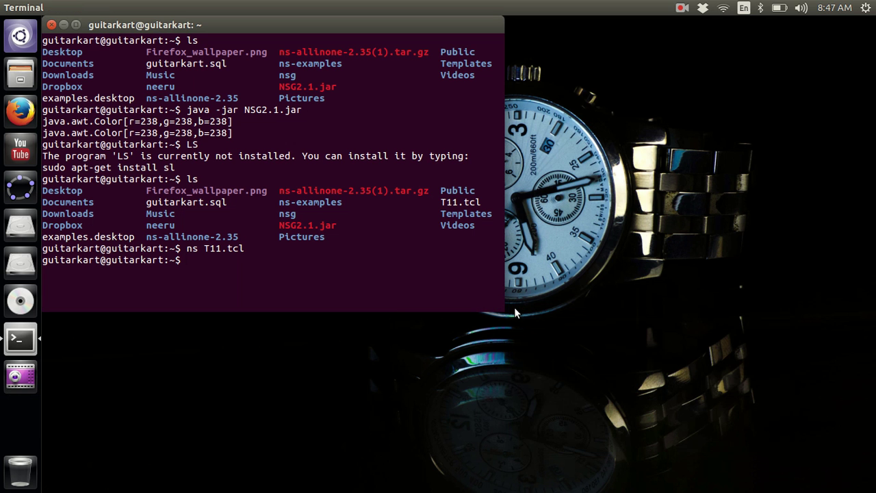
Open T11.tcl in gedit from the Terminal
{"action": "type", "text": "gedit T1"}
{"action": "key", "text": "Tab"}
{"action": "key", "text": "Return"}
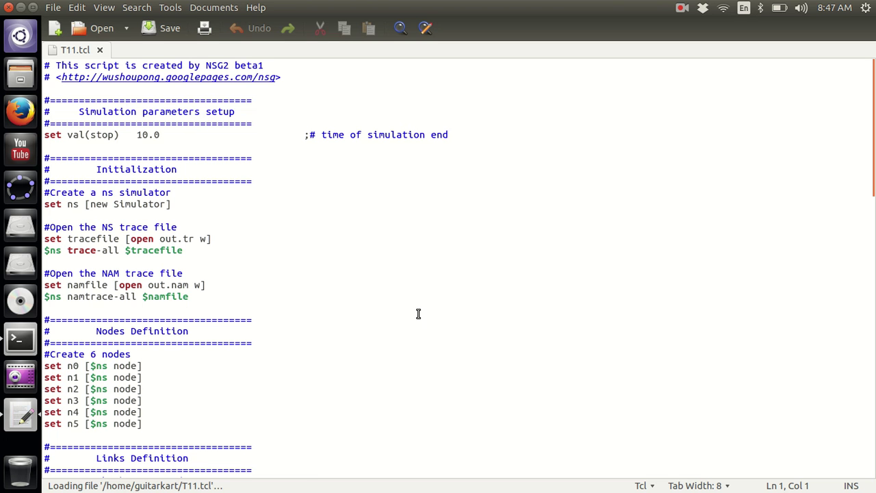
Start a "$ns color" line after a blank line below the NAM trace file's namtrace-all command
{"action": "left_click", "coordinate": [240, 299]}
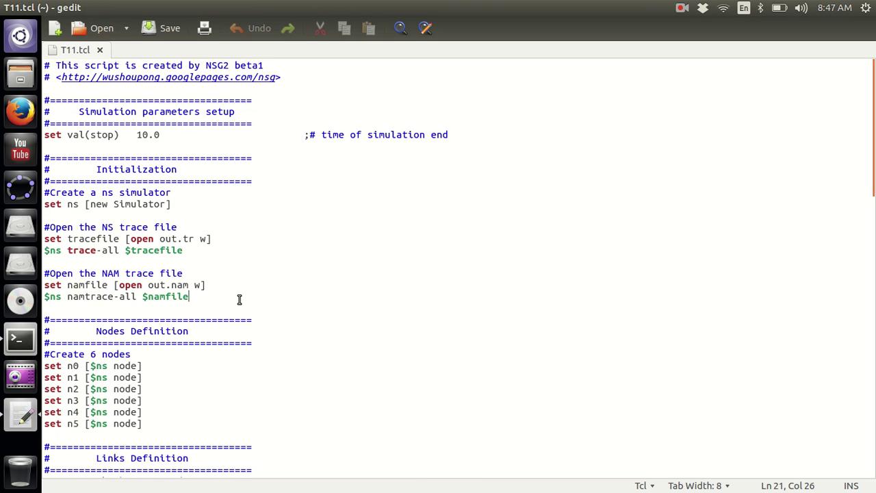
{"action": "key", "text": "Return"}
{"action": "key", "text": "Return"}
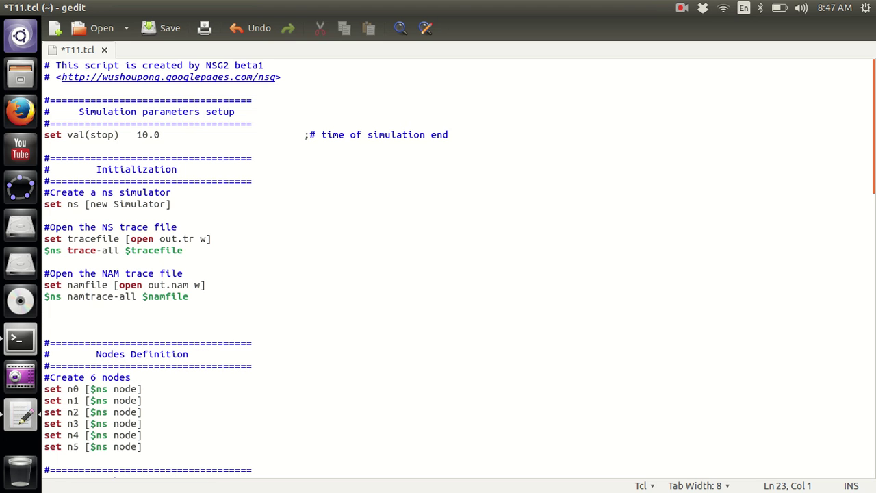
{"action": "type", "text": "$ns color"}
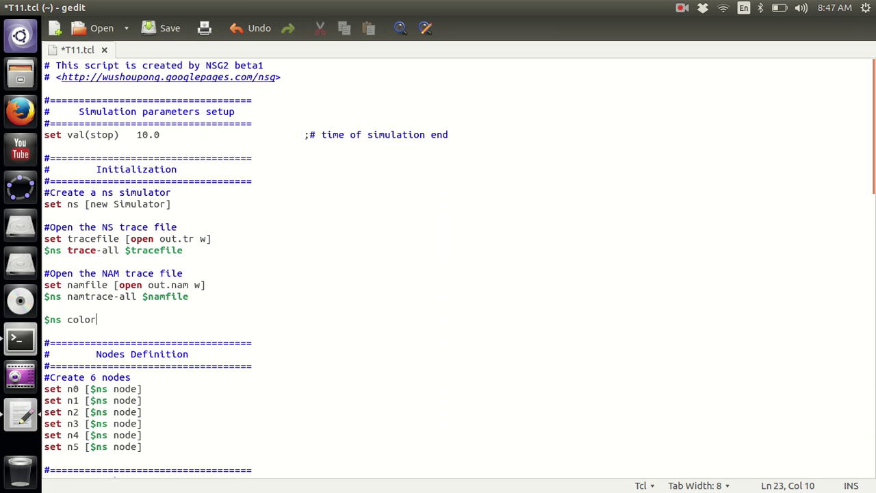